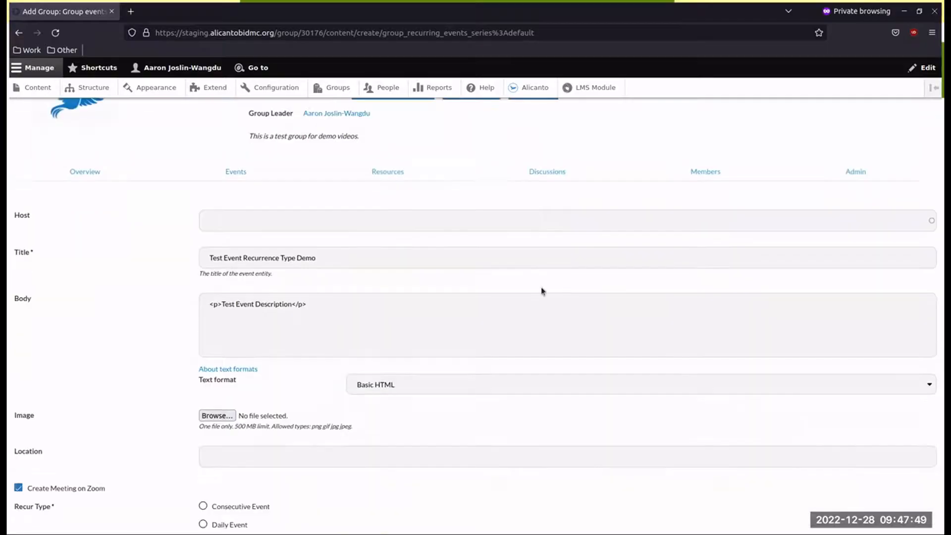
# Step: Set the recur type of the new event series to Consecutive Event
pyautogui.scroll(-2, 542, 293)
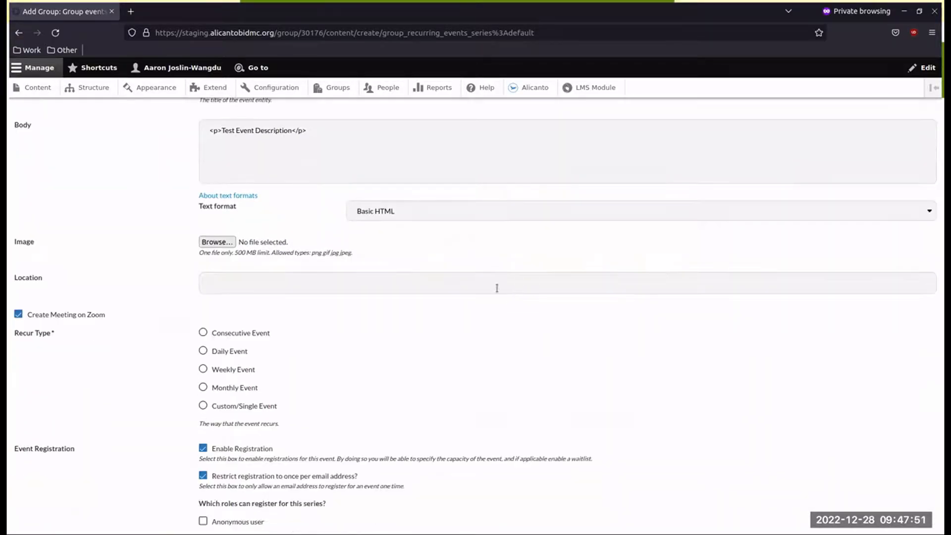
pyautogui.click(203, 274)
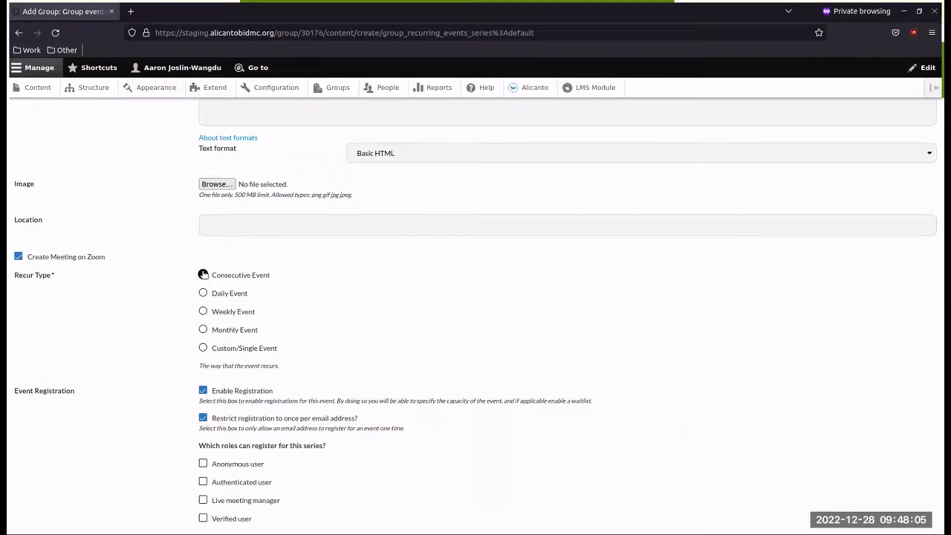
pyautogui.click(203, 274)
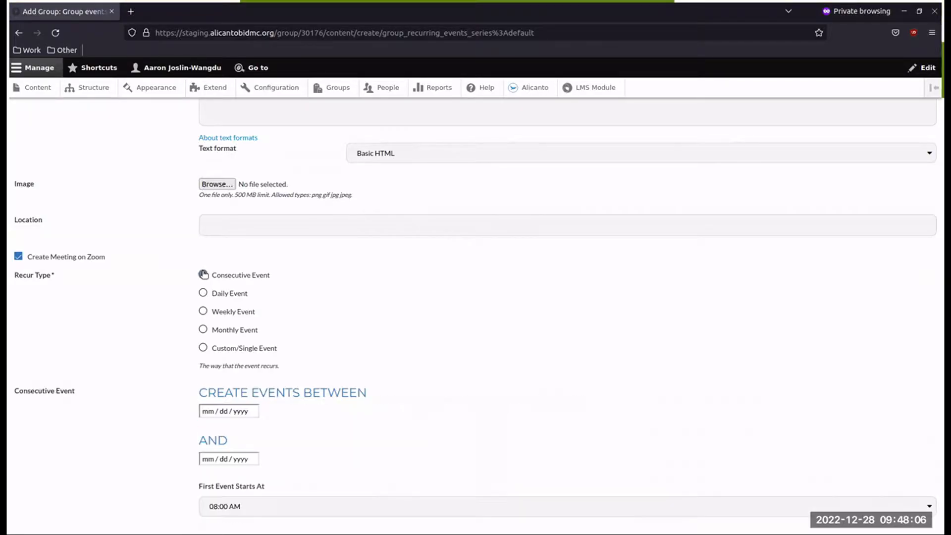
pyautogui.scroll(-2, 238, 256)
pyautogui.click(238, 255)
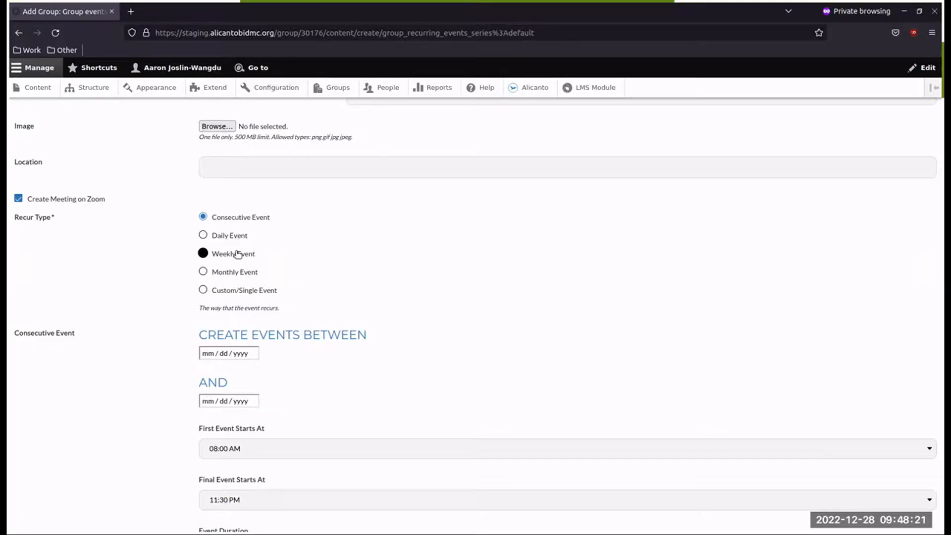
# Step: Set the consecutive events to be created between 12/28/2022 and 12/29/2022
pyautogui.scroll(-2, 217, 312)
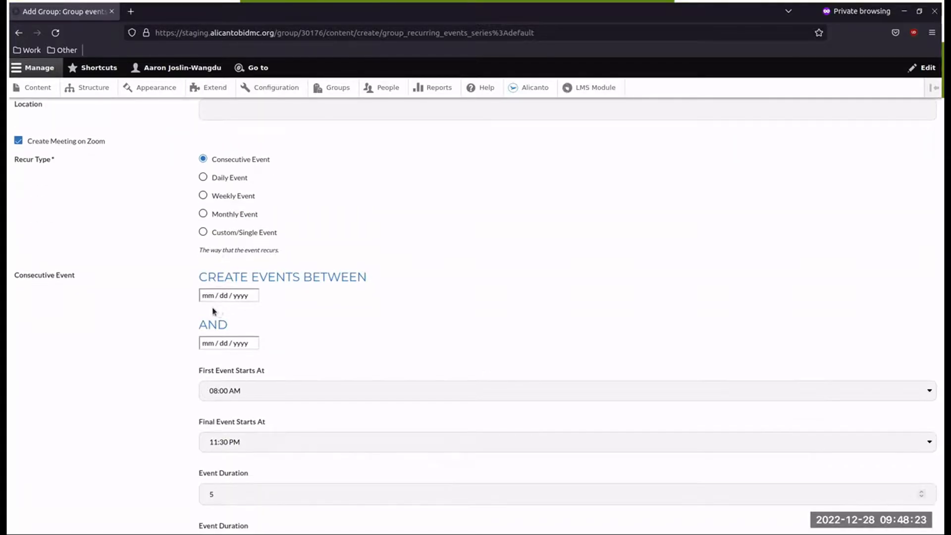
pyautogui.click(215, 295)
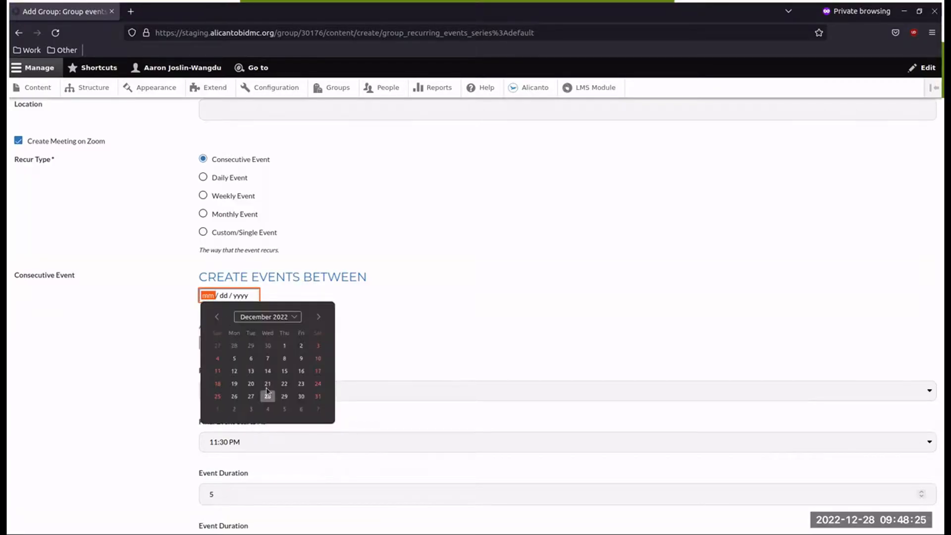
pyautogui.click(267, 395)
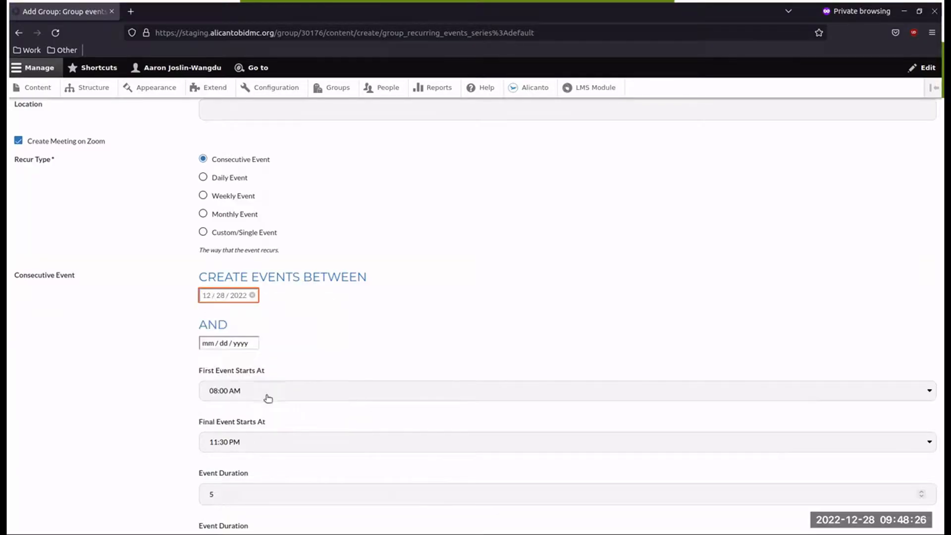
pyautogui.click(209, 344)
pyautogui.click(285, 444)
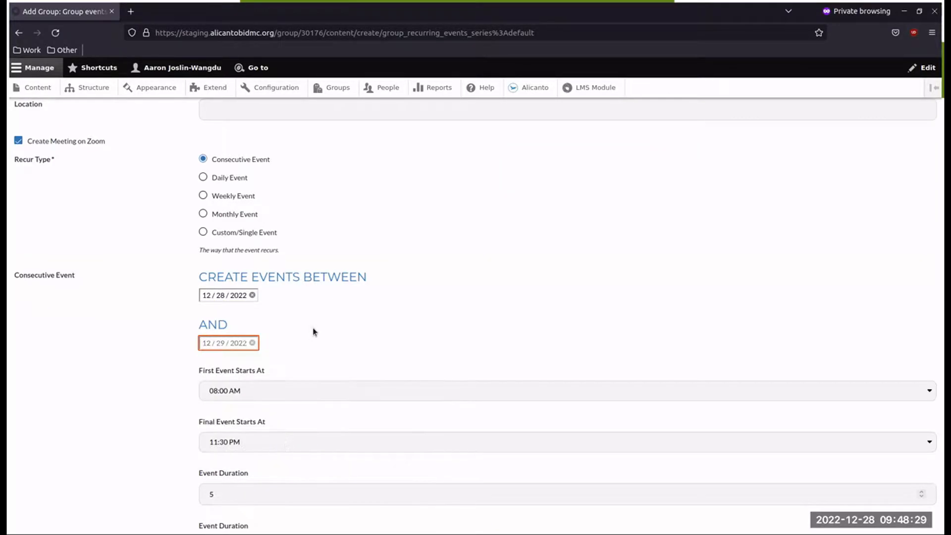
# Step: Set both the first and the final consecutive event of the day to start at 12:00 PM
pyautogui.scroll(-2, 311, 323)
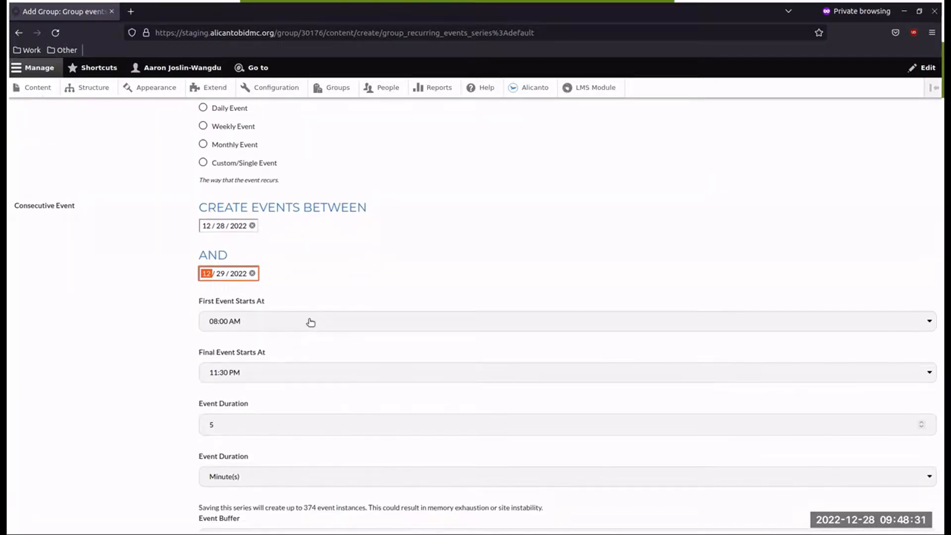
pyautogui.click(275, 323)
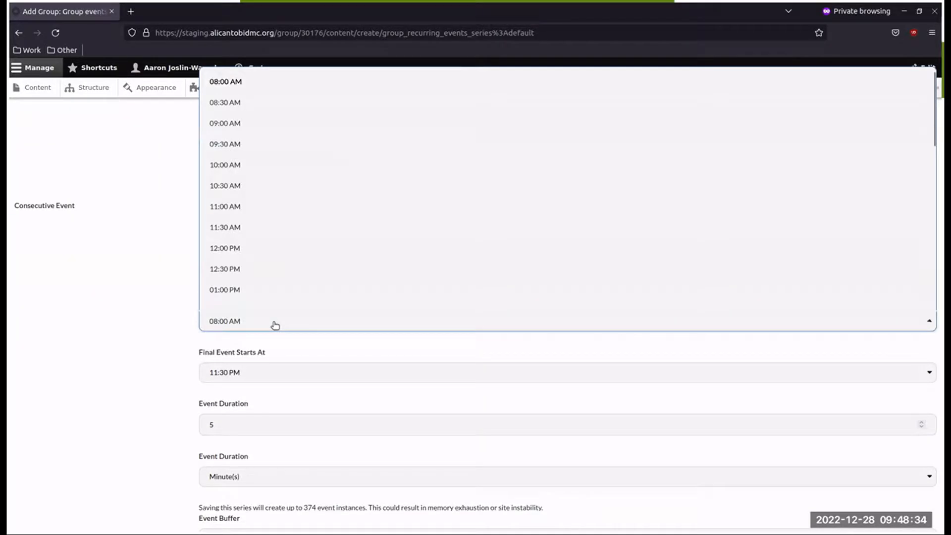
pyautogui.click(234, 249)
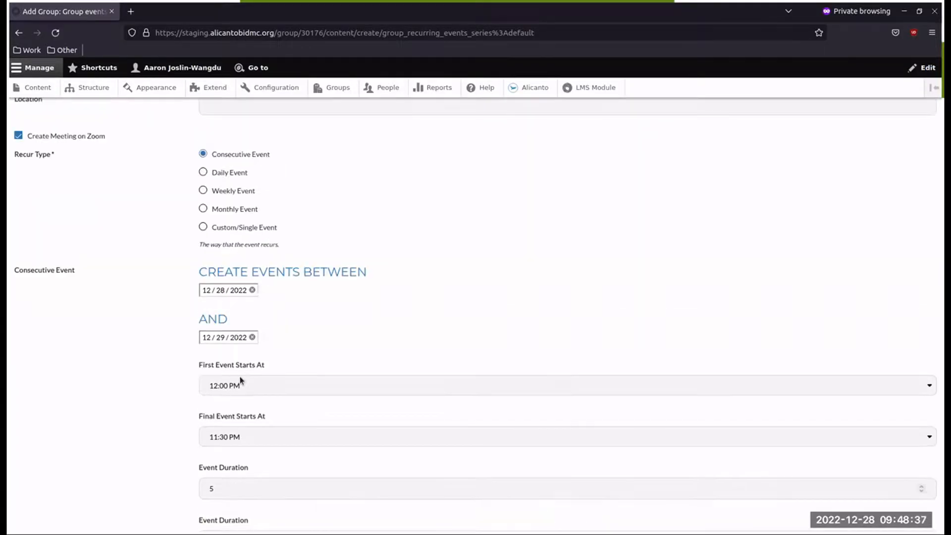
pyautogui.click(237, 380)
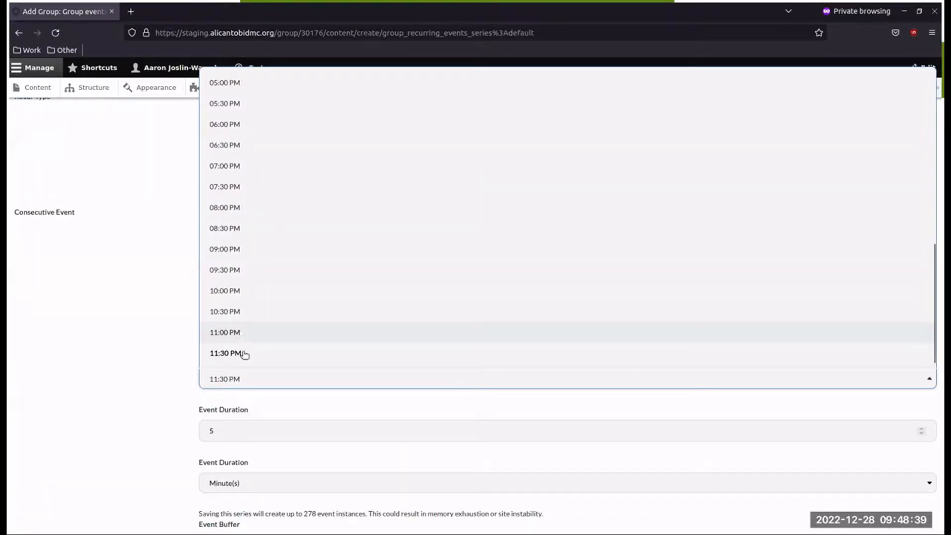
pyautogui.scroll(-2, 243, 354)
pyautogui.scroll(5, 238, 290)
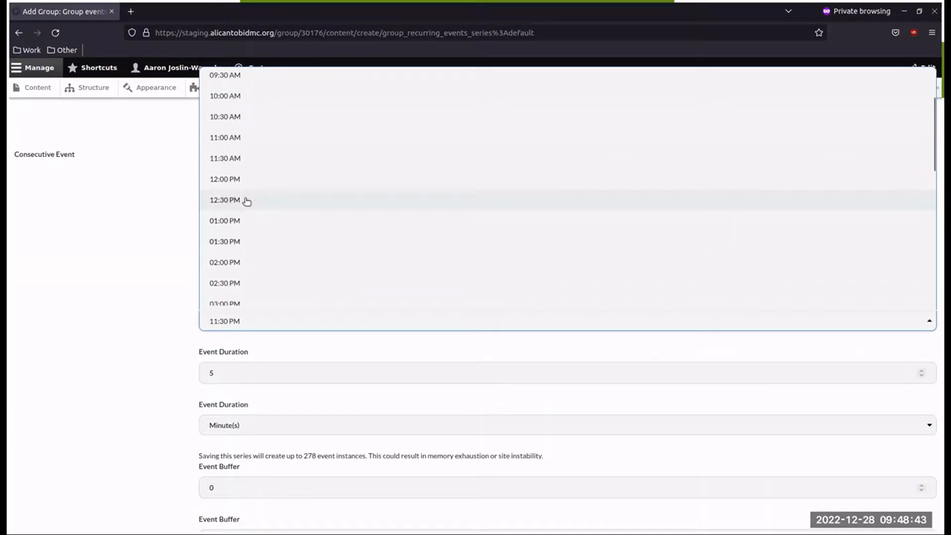
pyautogui.click(246, 200)
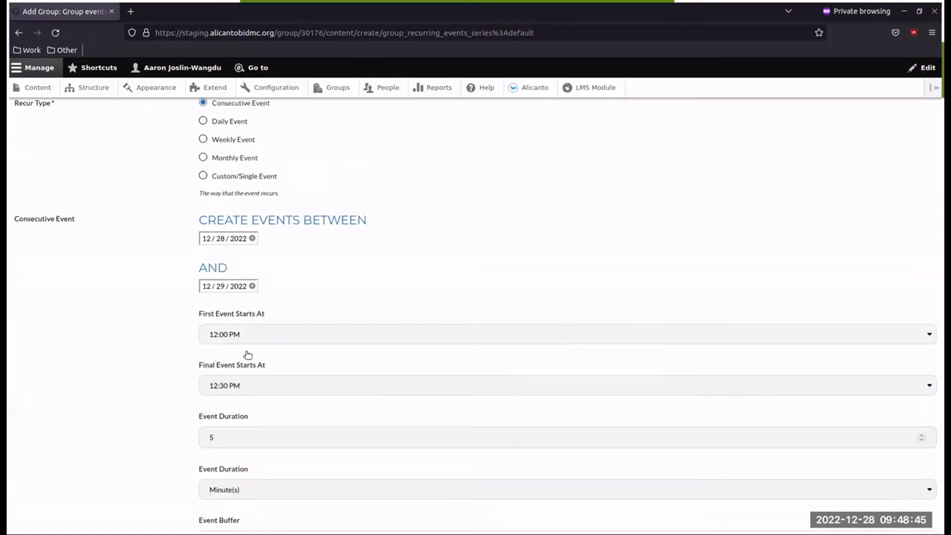
pyautogui.click(246, 385)
pyautogui.click(241, 201)
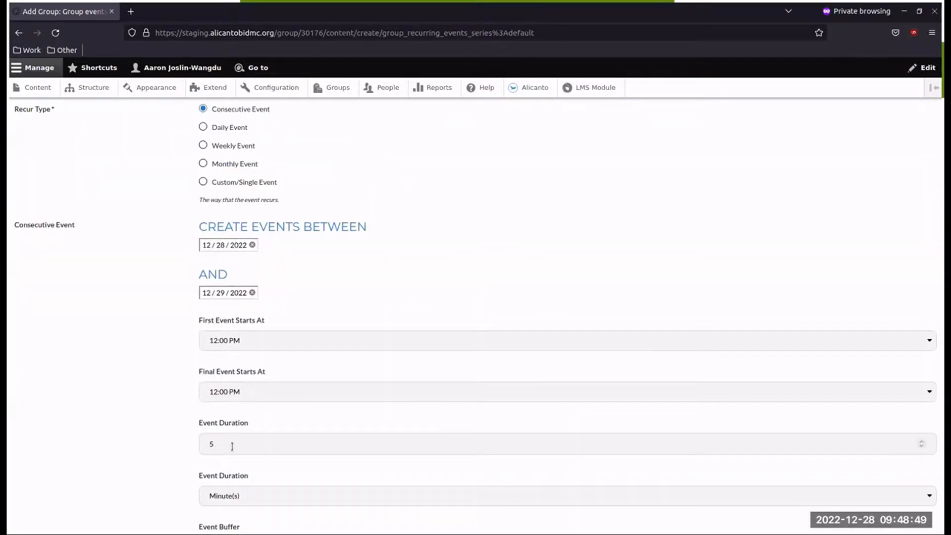
# Step: Set the consecutive event's duration to 1 hour and review the event buffer settings
pyautogui.click(245, 437)
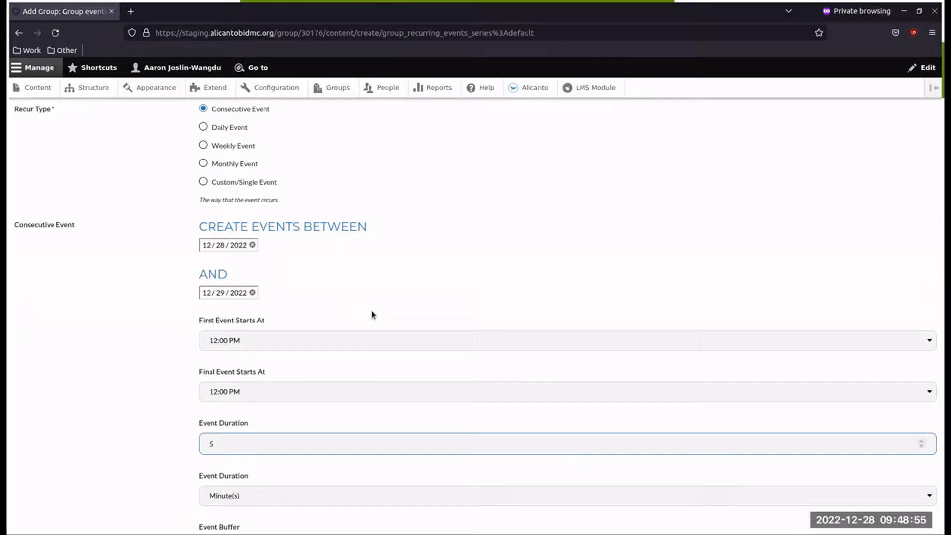
pyautogui.scroll(-2, 373, 313)
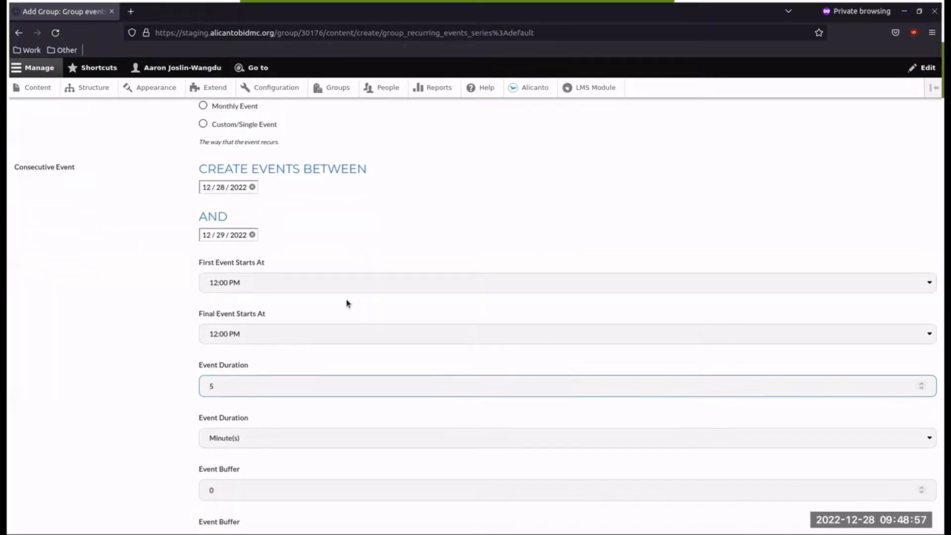
pyautogui.click(233, 437)
pyautogui.click(233, 416)
pyautogui.click(242, 388)
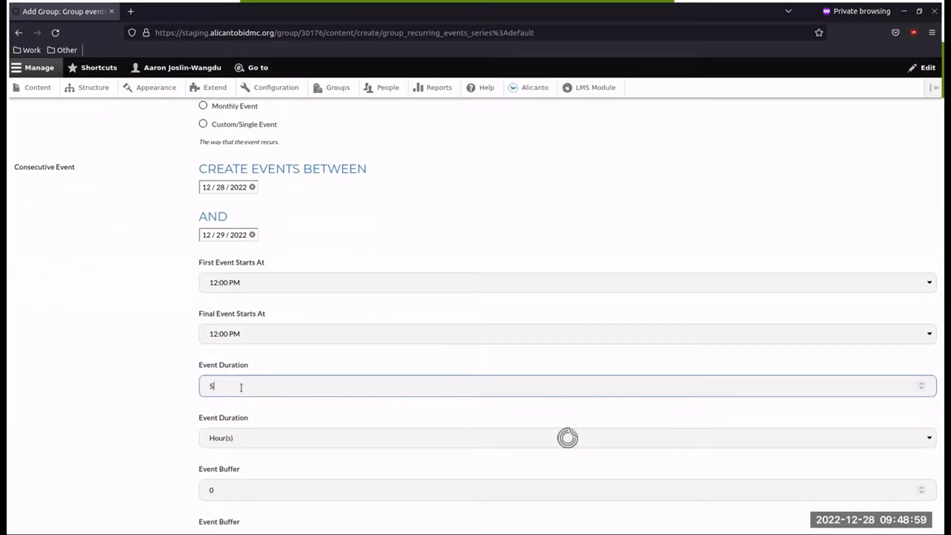
pyautogui.press('BackSpace')
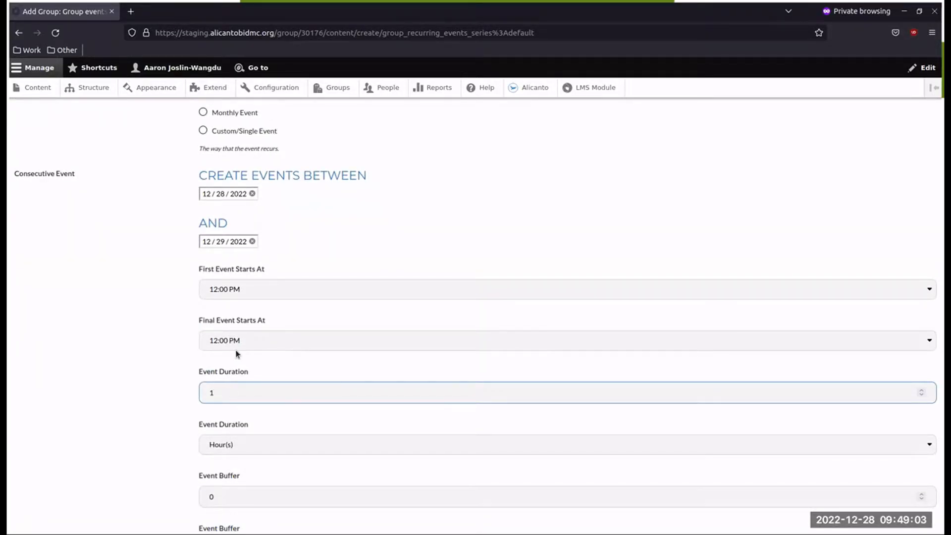
pyautogui.scroll(-2, 391, 332)
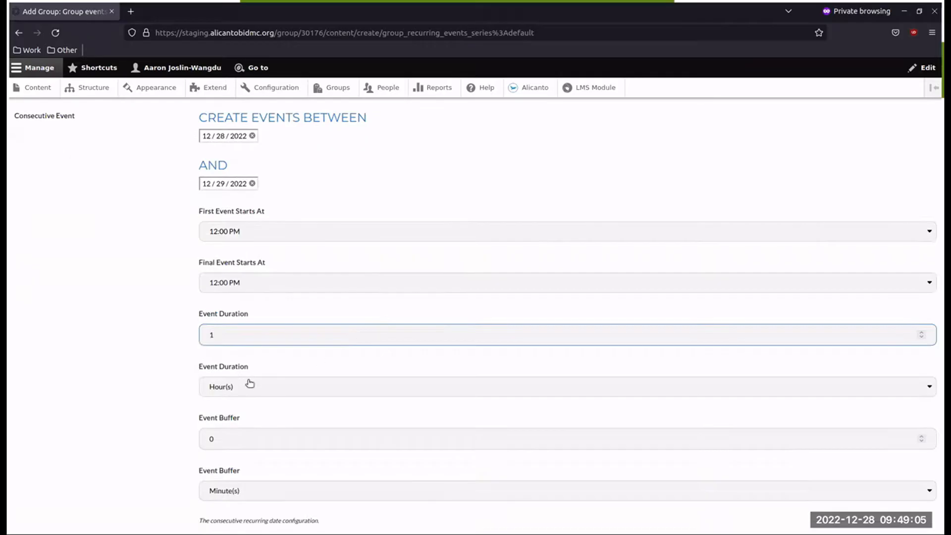
pyautogui.scroll(-2, 243, 401)
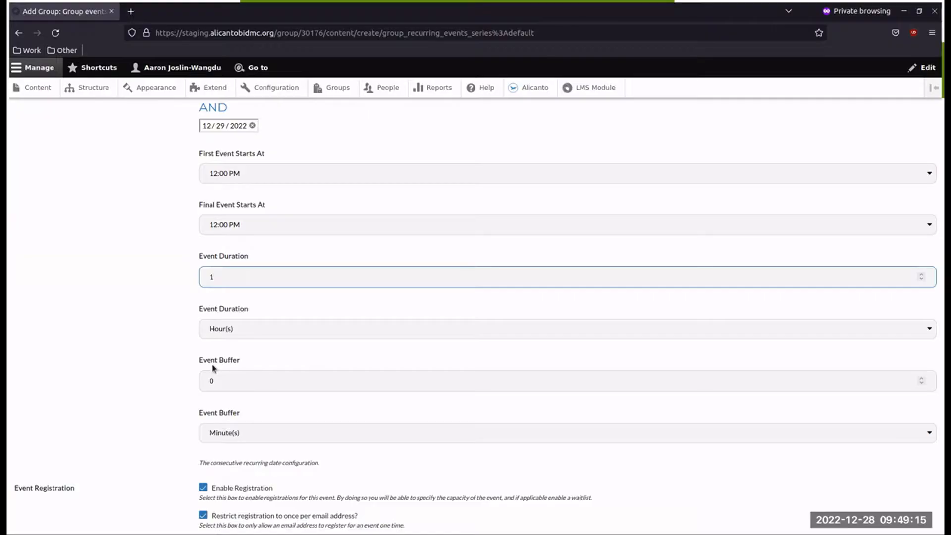
# Step: Choose Daily Event as the recur type and create events between 12/28/2022 and 12/31/2022
pyautogui.scroll(-2, 214, 368)
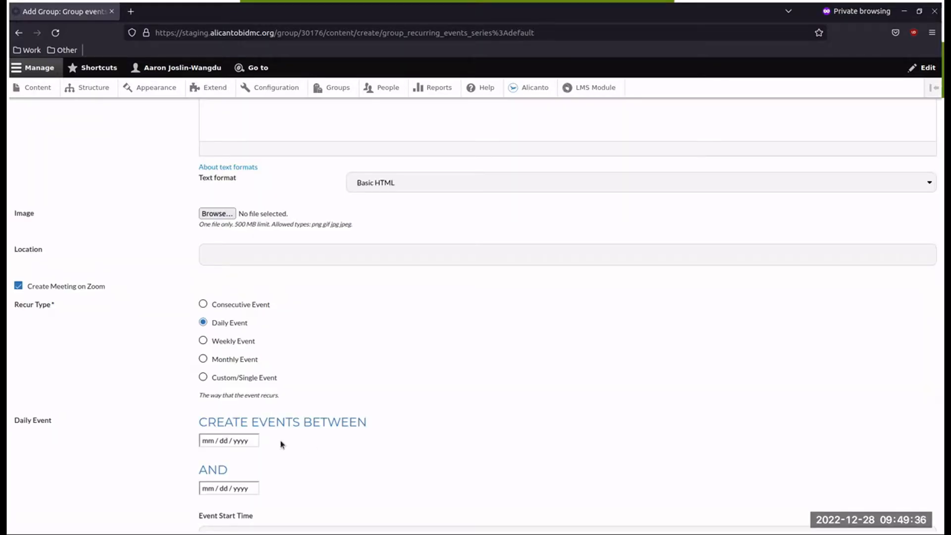
pyautogui.scroll(-2, 281, 444)
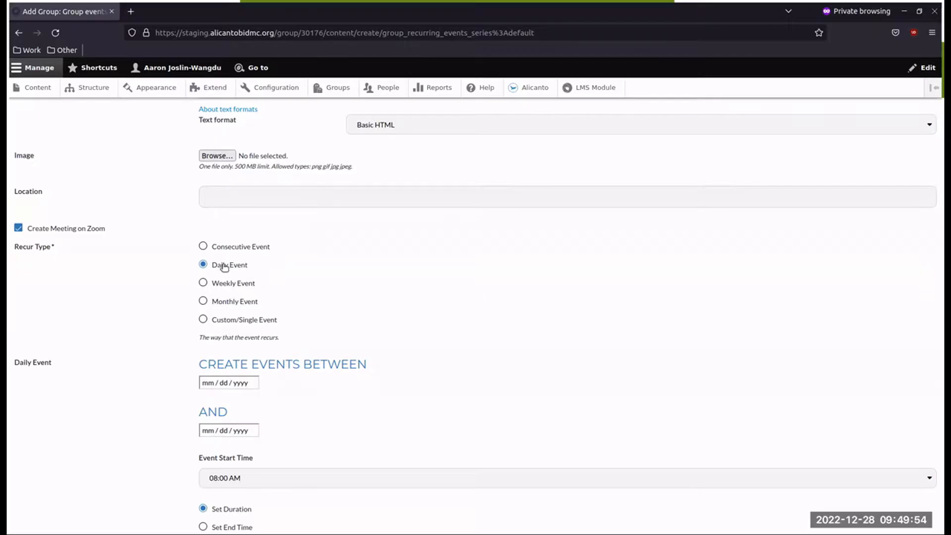
pyautogui.scroll(-2, 224, 267)
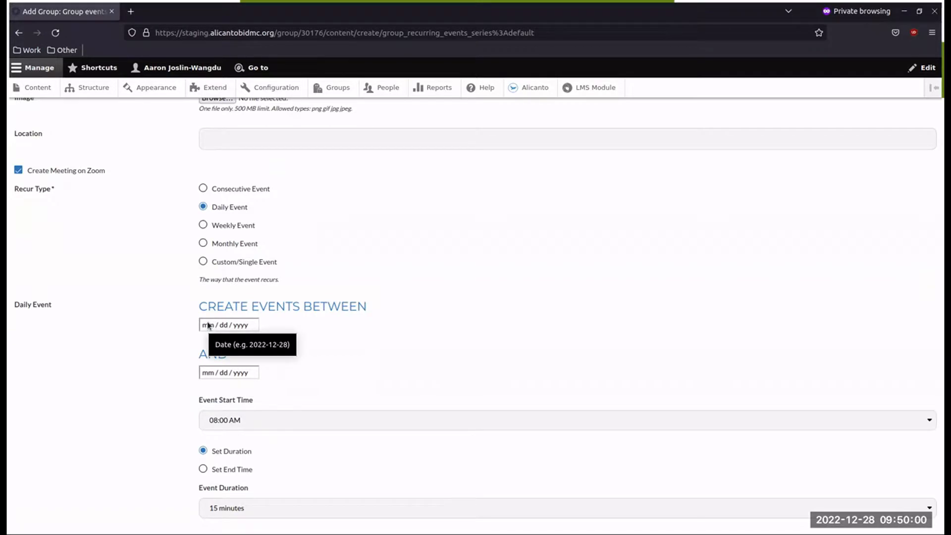
pyautogui.click(208, 326)
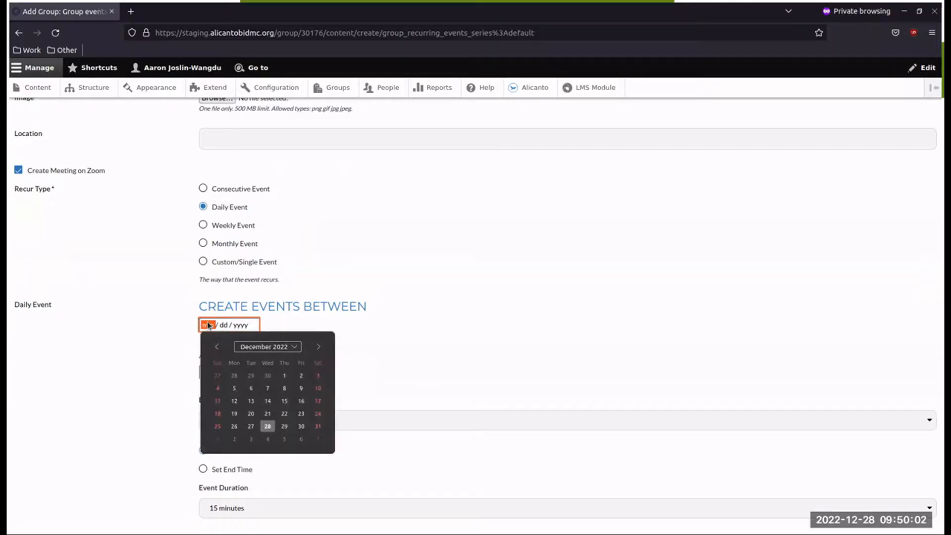
pyautogui.click(270, 431)
pyautogui.click(209, 372)
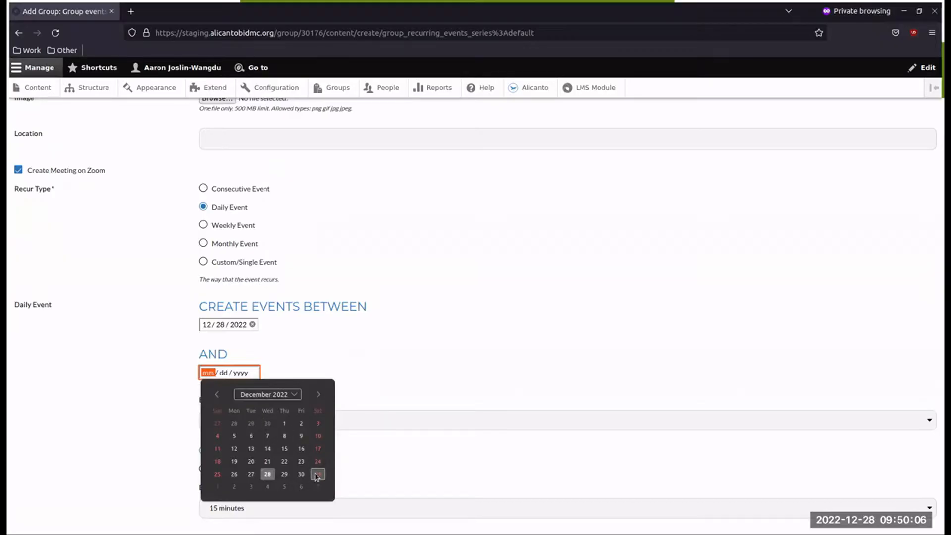
pyautogui.click(317, 474)
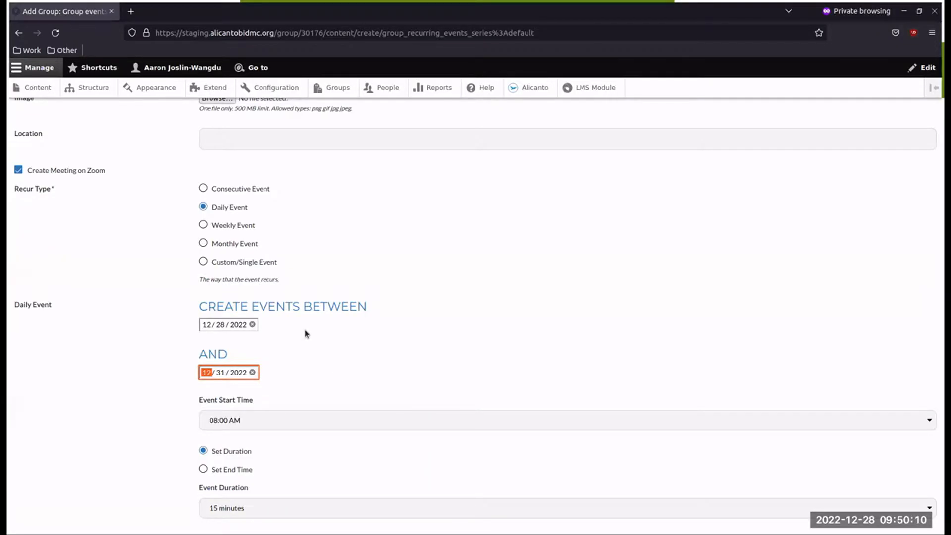
# Step: Set the daily event's start time to 12:30 PM and specify an end time of 01:30 PM instead of a duration
pyautogui.scroll(-2, 277, 347)
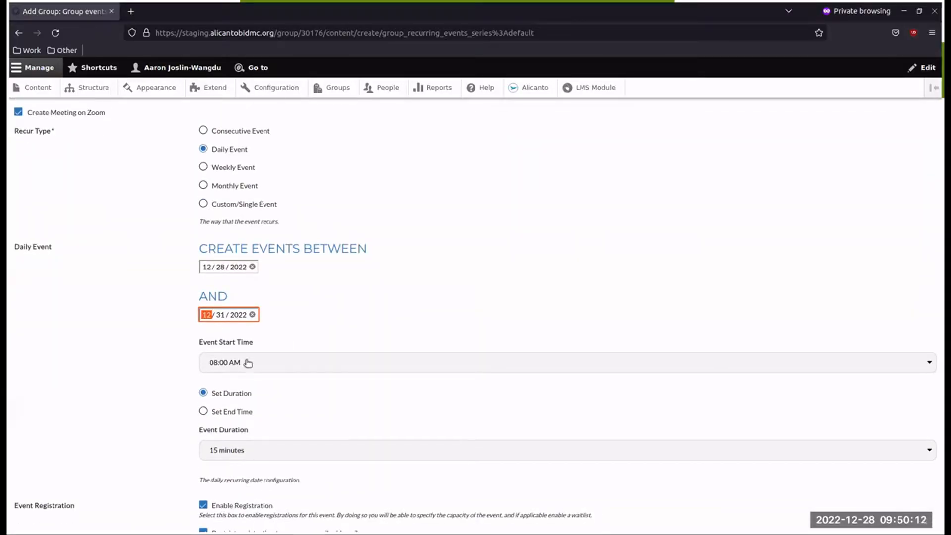
pyautogui.click(246, 362)
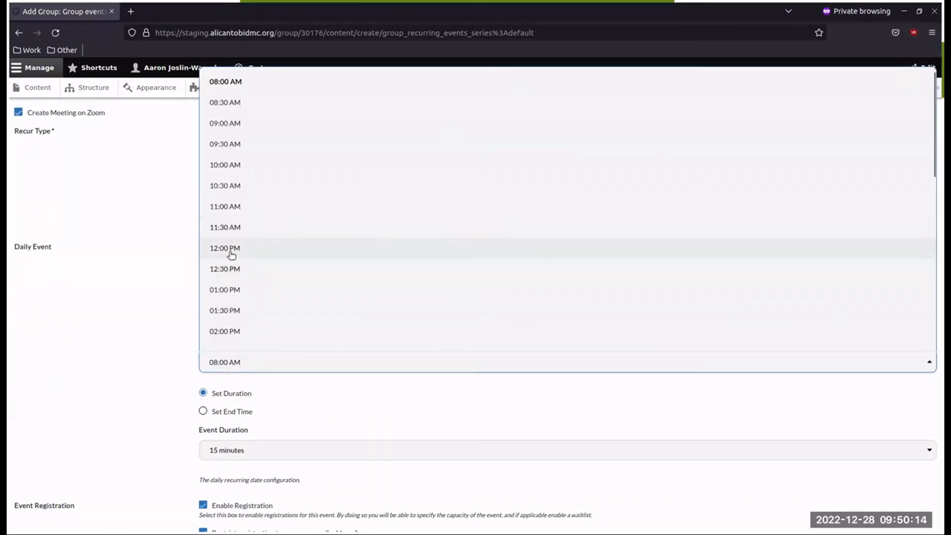
pyautogui.click(229, 269)
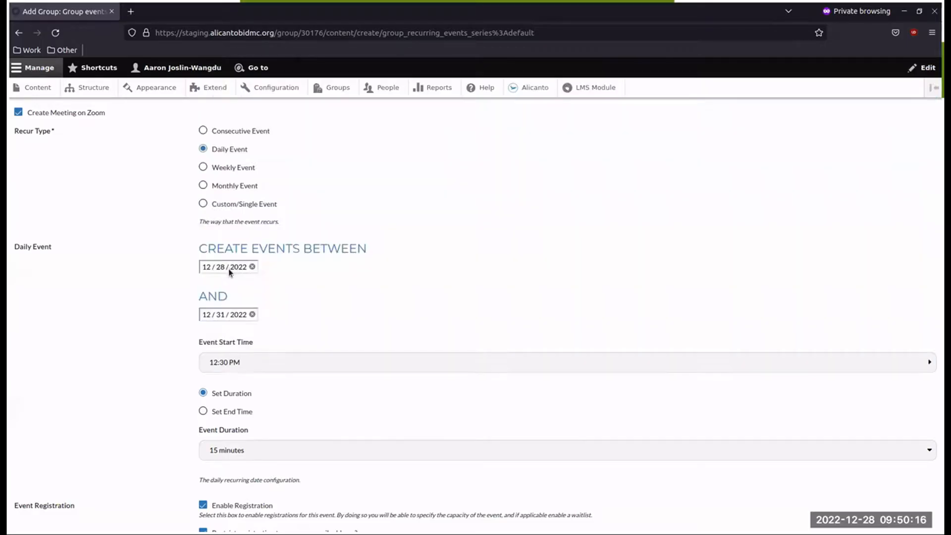
pyautogui.scroll(-3, 114, 362)
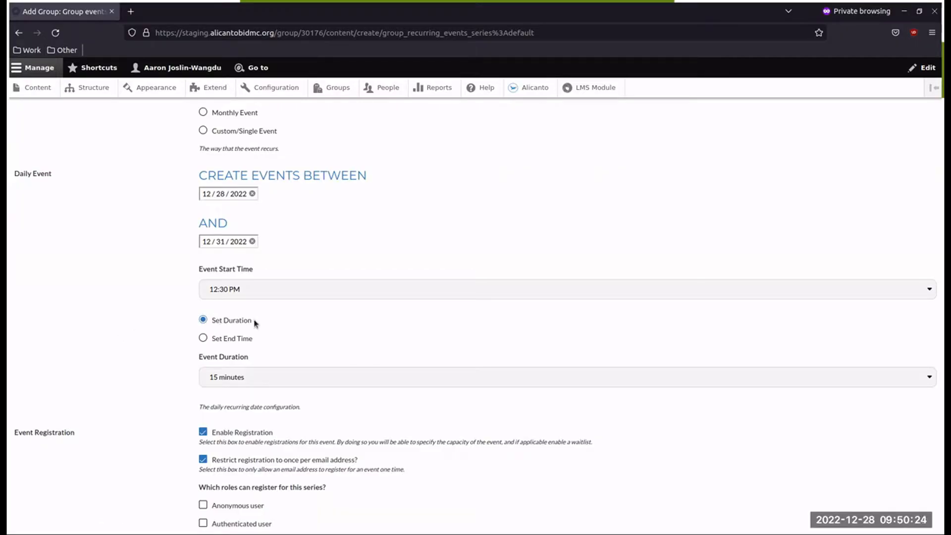
pyautogui.click(203, 339)
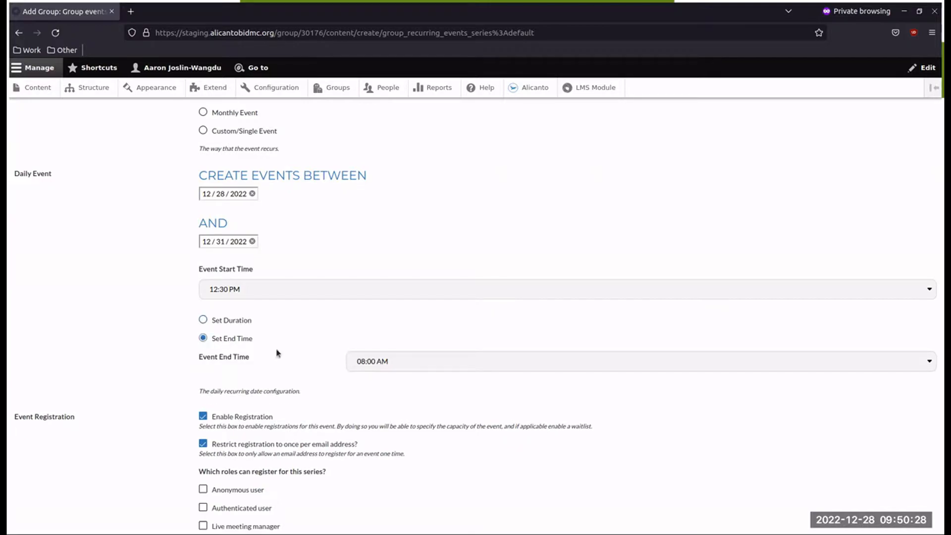
pyautogui.click(398, 364)
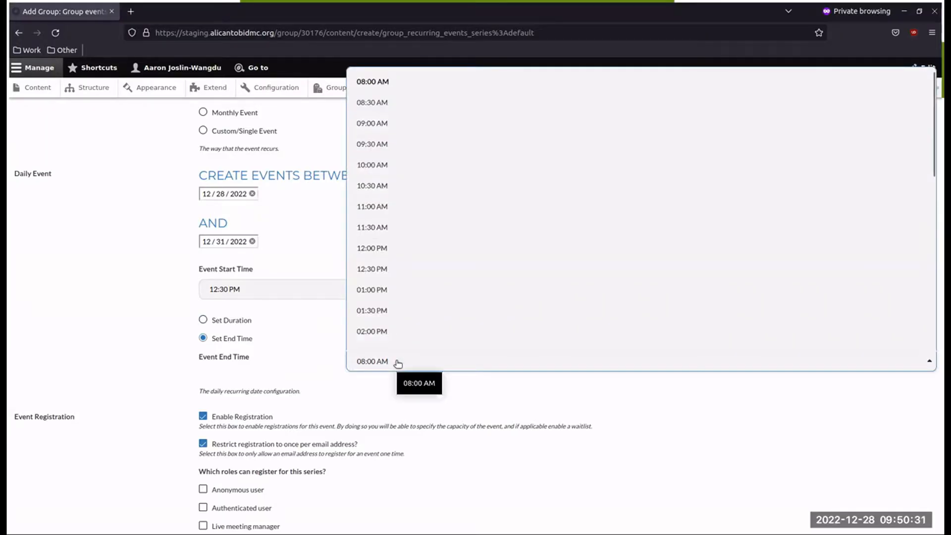
pyautogui.click(369, 309)
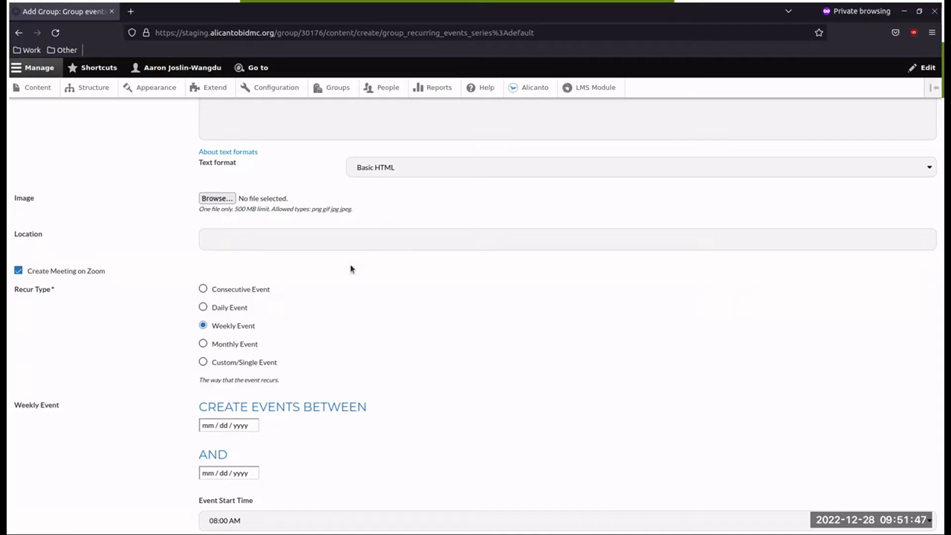
# Step: Set the weekly event series to create events between 12/28/2022 and 01/18/2023
pyautogui.scroll(-2, 327, 283)
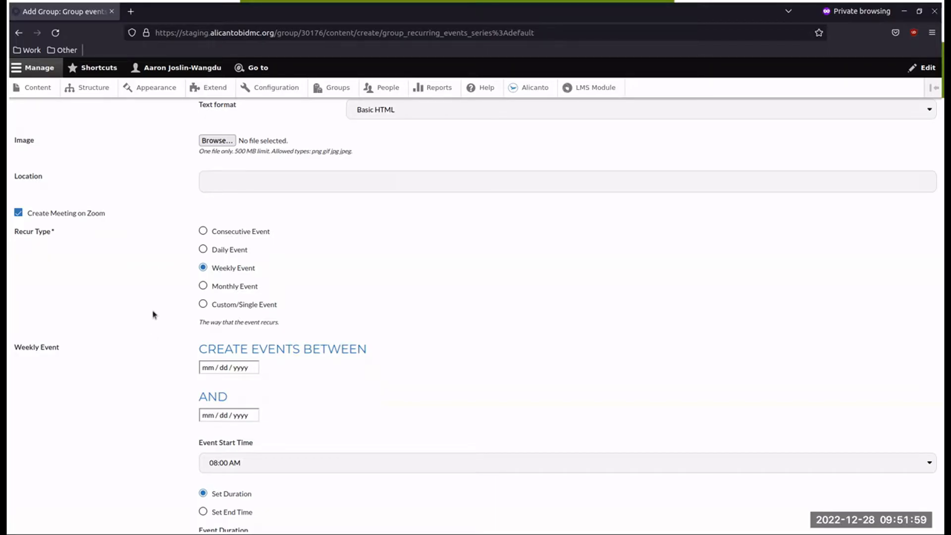
pyautogui.click(202, 372)
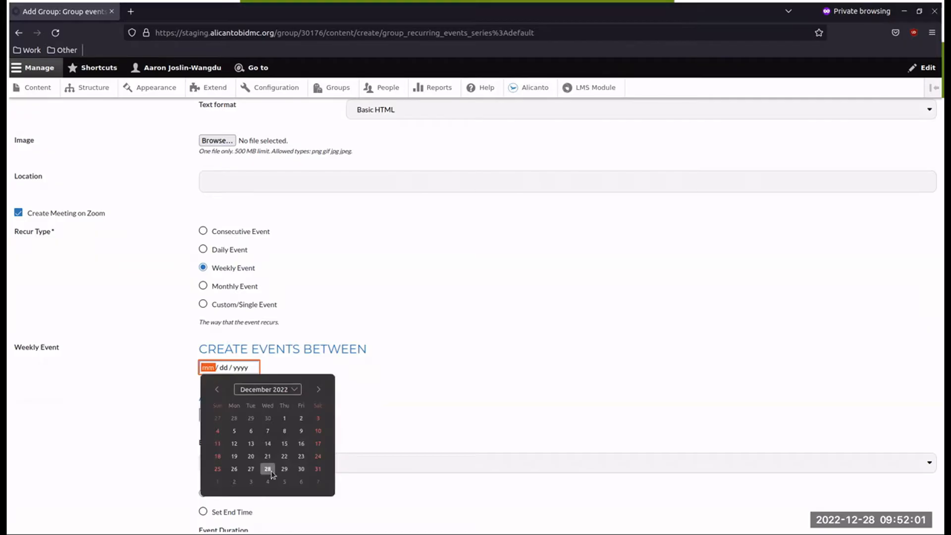
pyautogui.click(272, 473)
pyautogui.click(206, 416)
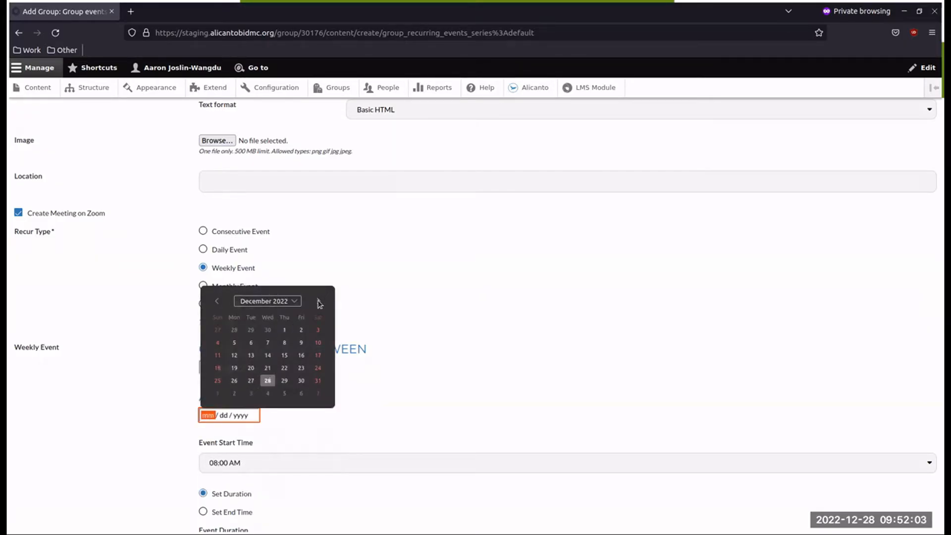
pyautogui.click(319, 300)
pyautogui.click(267, 368)
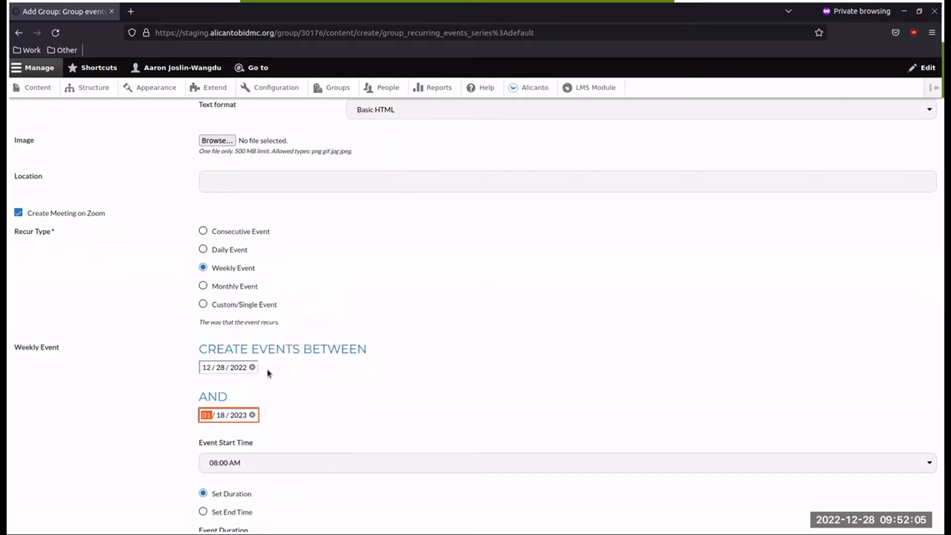
# Step: Set the weekly event's start time to 05:00 PM
pyautogui.scroll(-3, 155, 335)
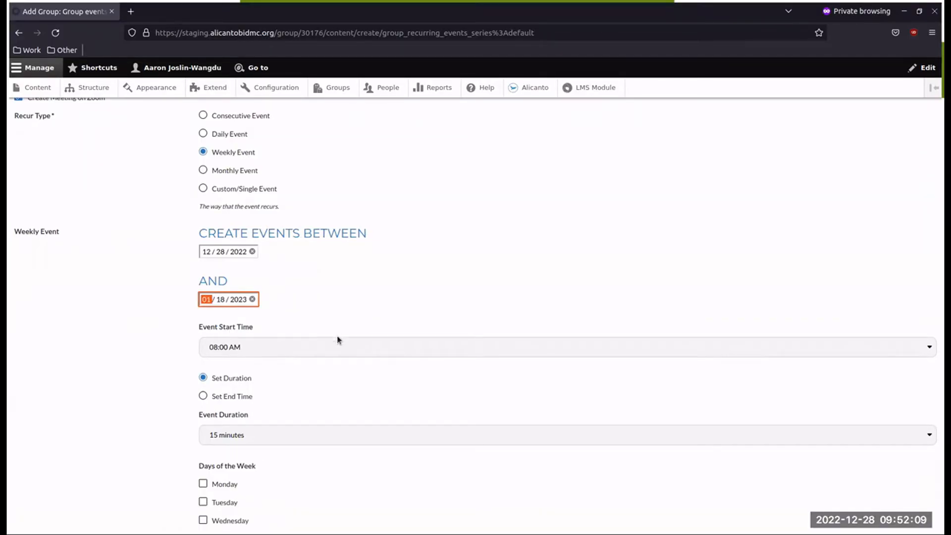
pyautogui.click(260, 347)
pyautogui.scroll(-3, 244, 293)
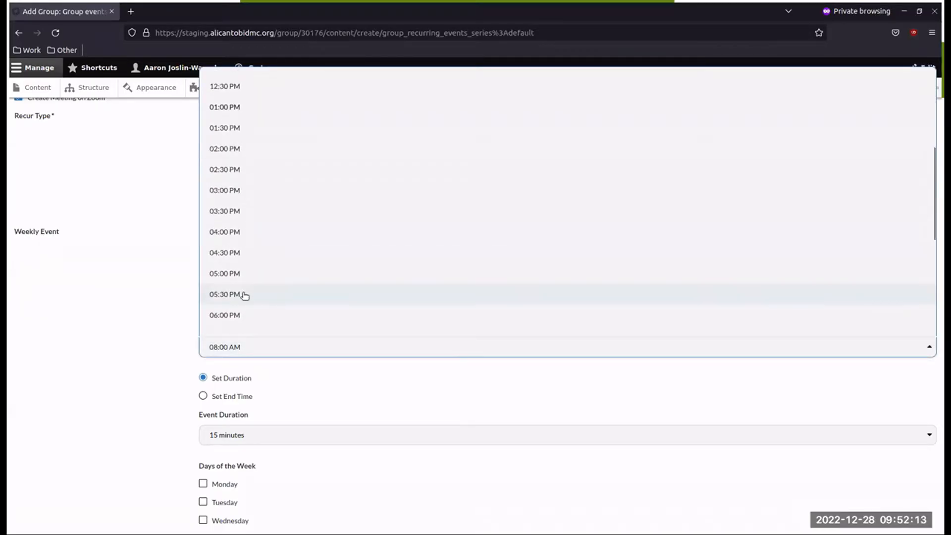
pyautogui.click(237, 275)
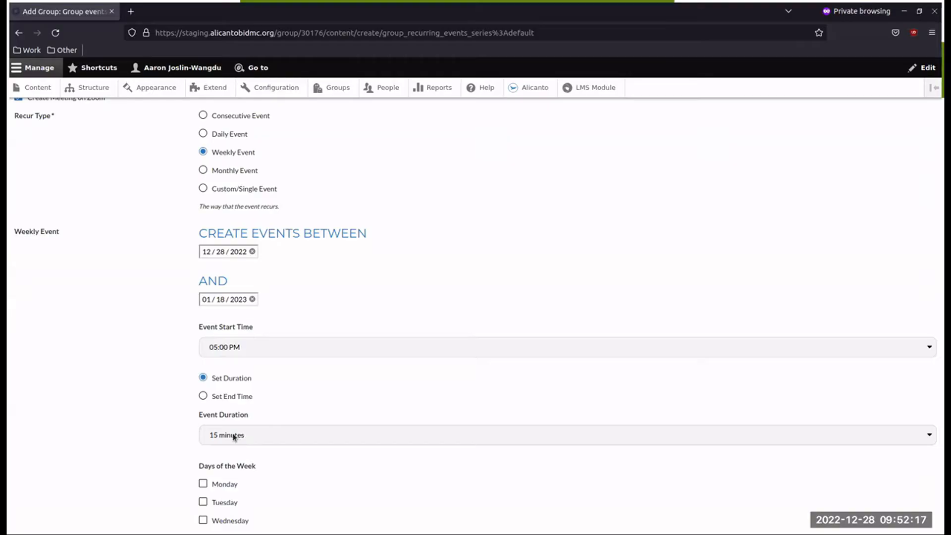
# Step: Select Wednesday as the day of the week on which the weekly event recurs
pyautogui.scroll(-2, 140, 385)
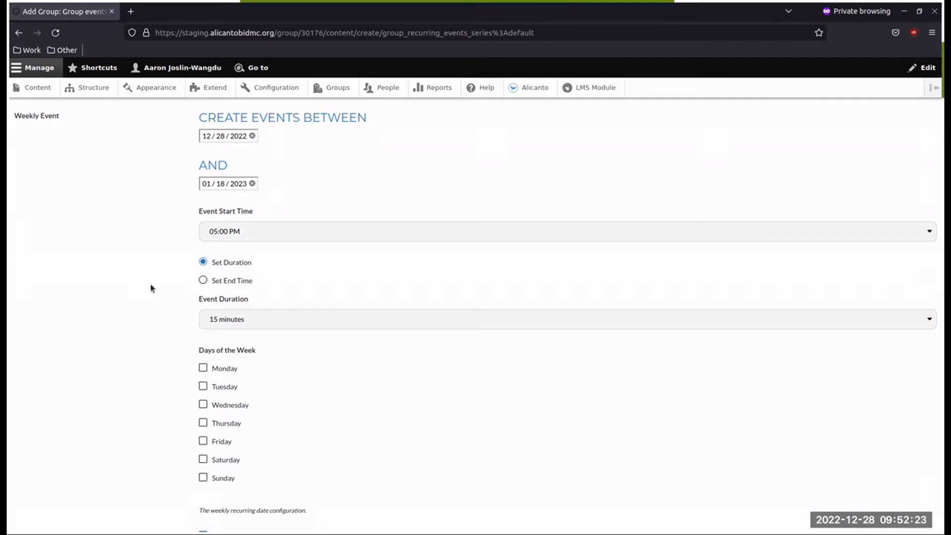
pyautogui.scroll(-3, 148, 286)
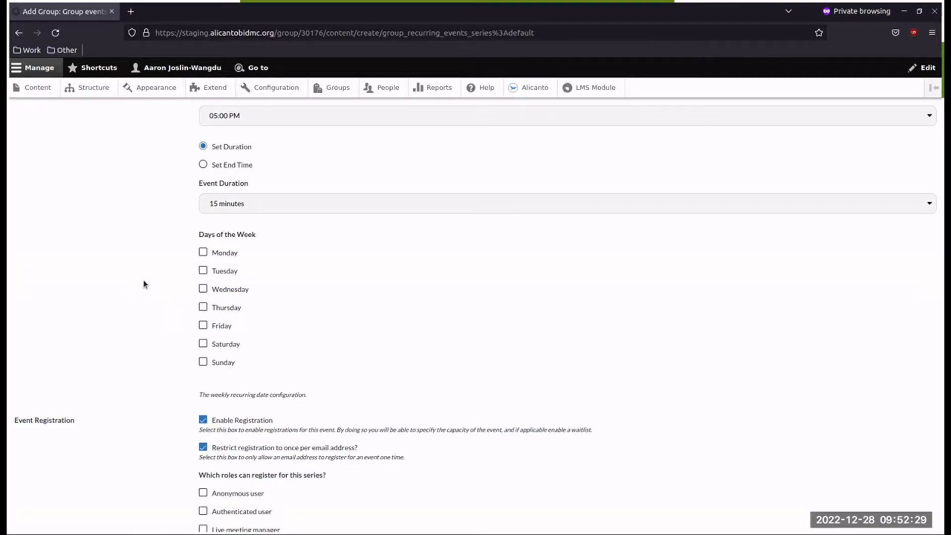
pyautogui.click(203, 289)
# Step: Choose Monthly Event as the recur type and create events between 12/28/2022 and 03/28/2023
pyautogui.scroll(2, 126, 289)
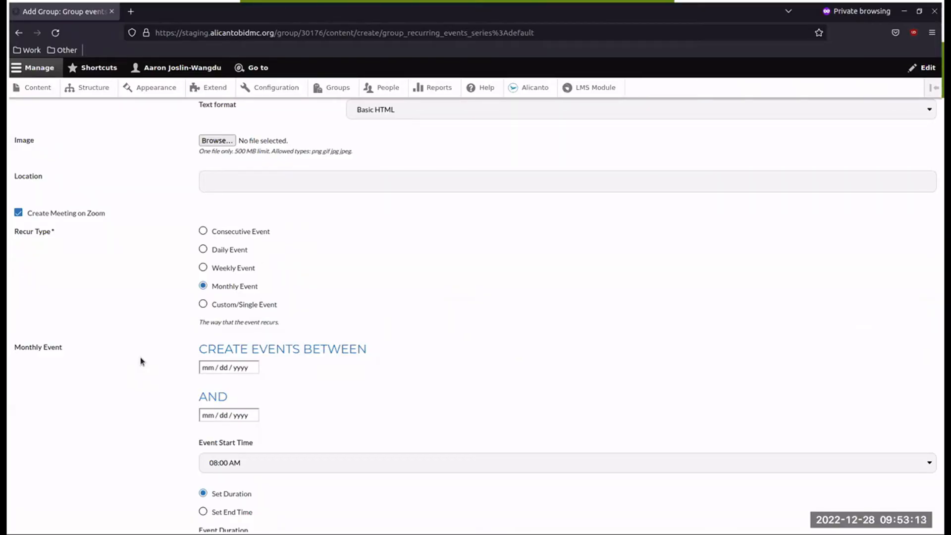
pyautogui.scroll(-2, 164, 355)
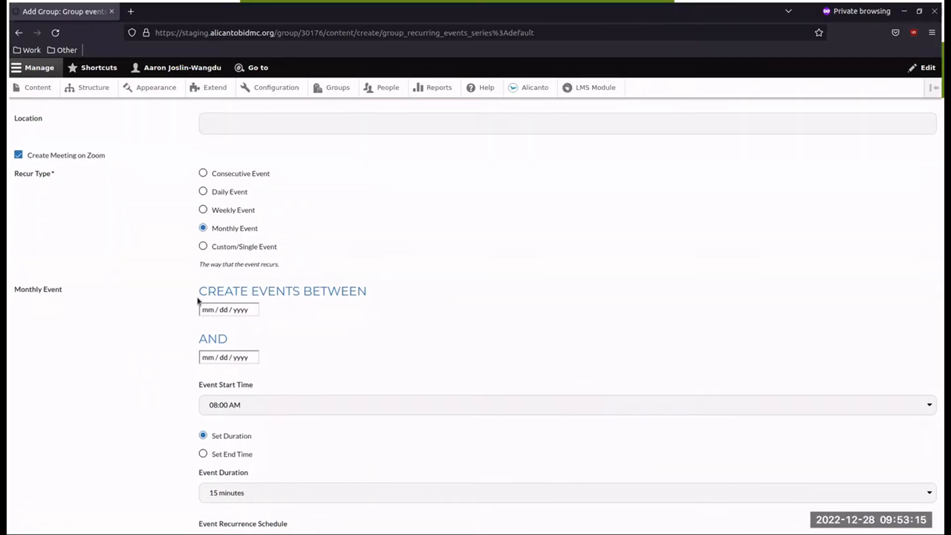
pyautogui.click(207, 310)
pyautogui.click(266, 409)
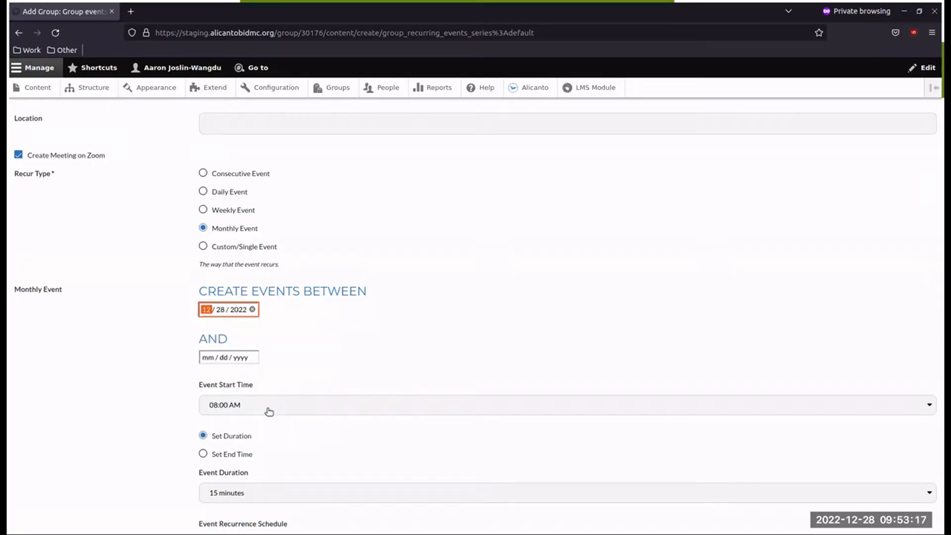
pyautogui.click(206, 358)
pyautogui.click(319, 380)
pyautogui.click(318, 380)
pyautogui.click(318, 381)
pyautogui.click(251, 458)
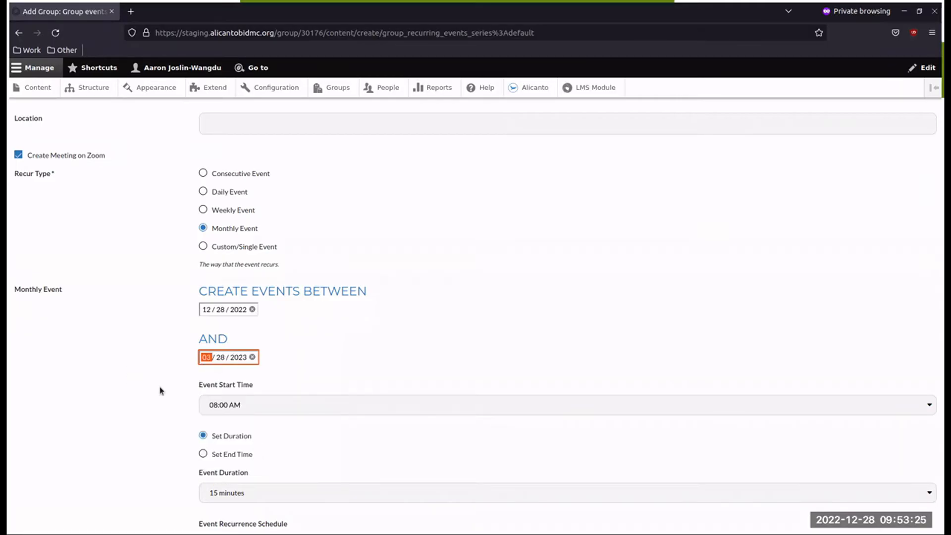
# Step: Set the monthly event's start time to 06:00 PM
pyautogui.scroll(-2, 161, 391)
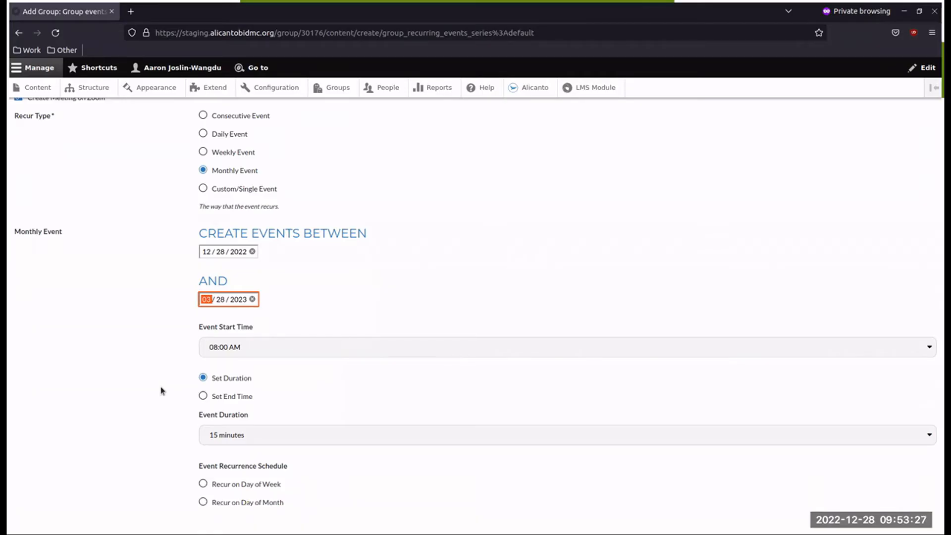
pyautogui.click(254, 347)
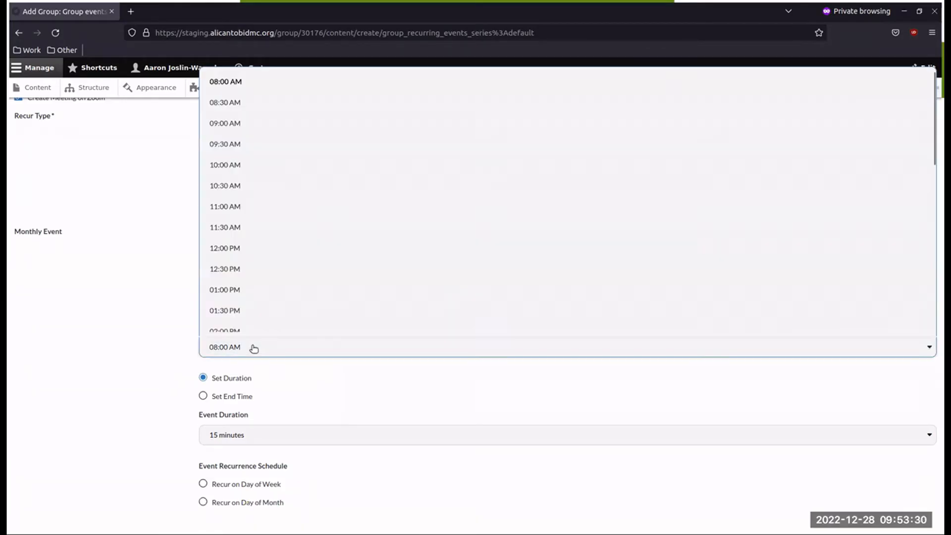
pyautogui.scroll(-5, 252, 315)
pyautogui.click(243, 317)
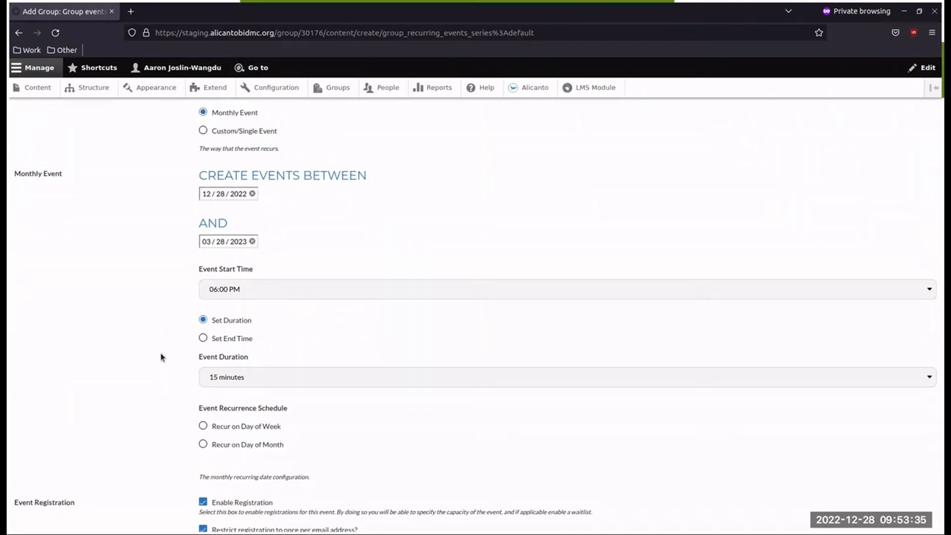
# Step: Make the monthly event recur on a day of the week, choosing the Last occurrence and Wednesday
pyautogui.scroll(-2, 153, 355)
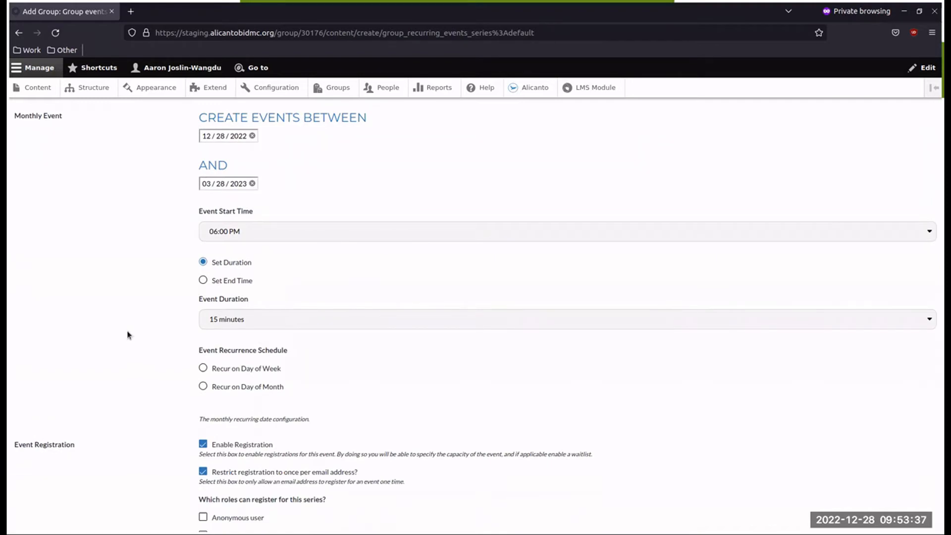
pyautogui.click(219, 369)
pyautogui.click(213, 388)
pyautogui.click(225, 370)
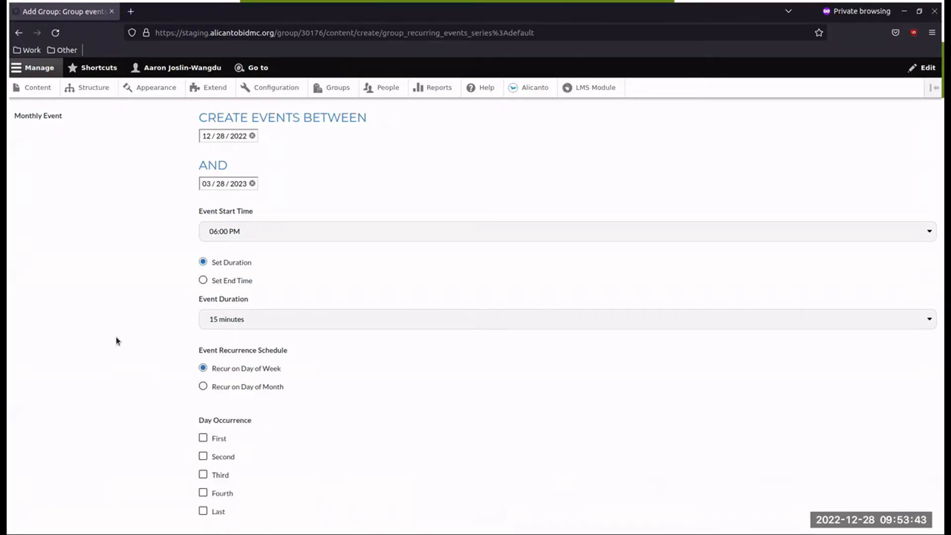
pyautogui.scroll(-2, 117, 341)
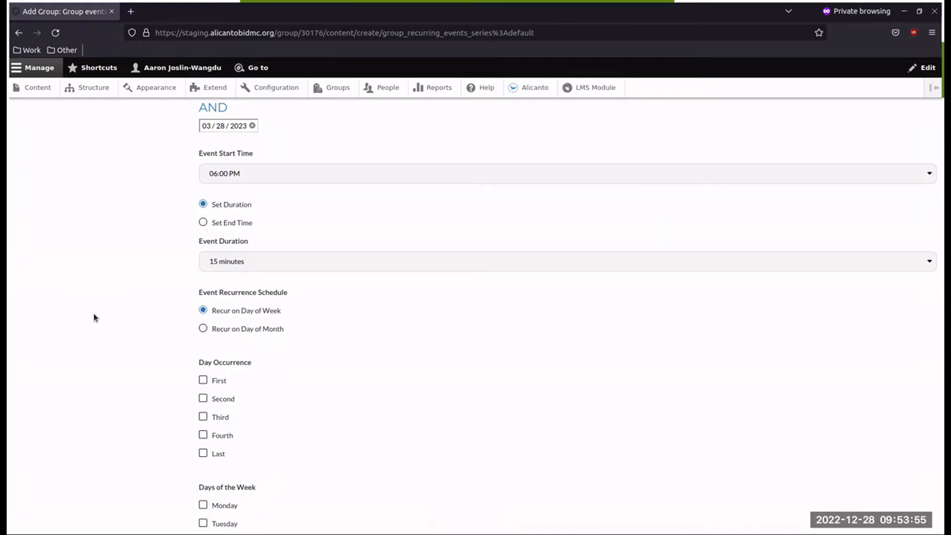
pyautogui.scroll(-2, 94, 317)
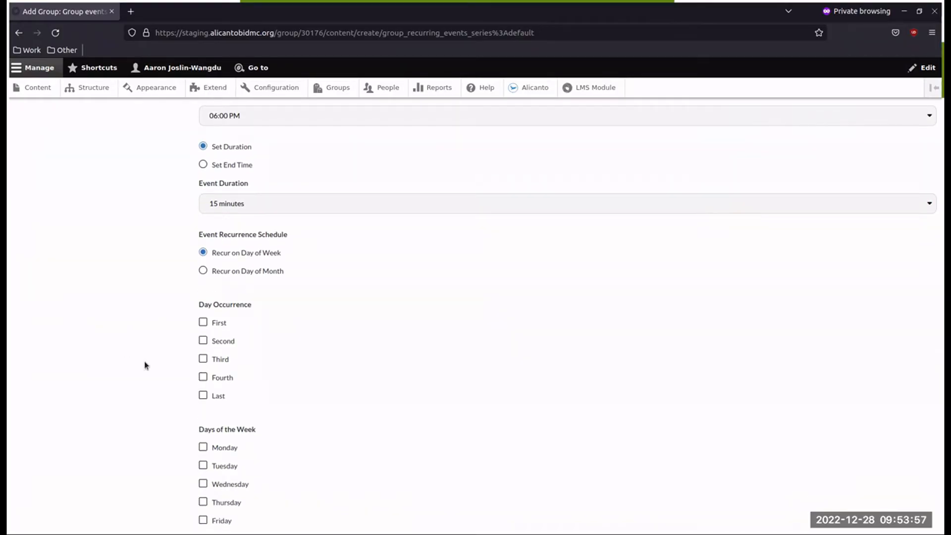
pyautogui.click(203, 396)
pyautogui.scroll(-4, 148, 366)
pyautogui.click(203, 368)
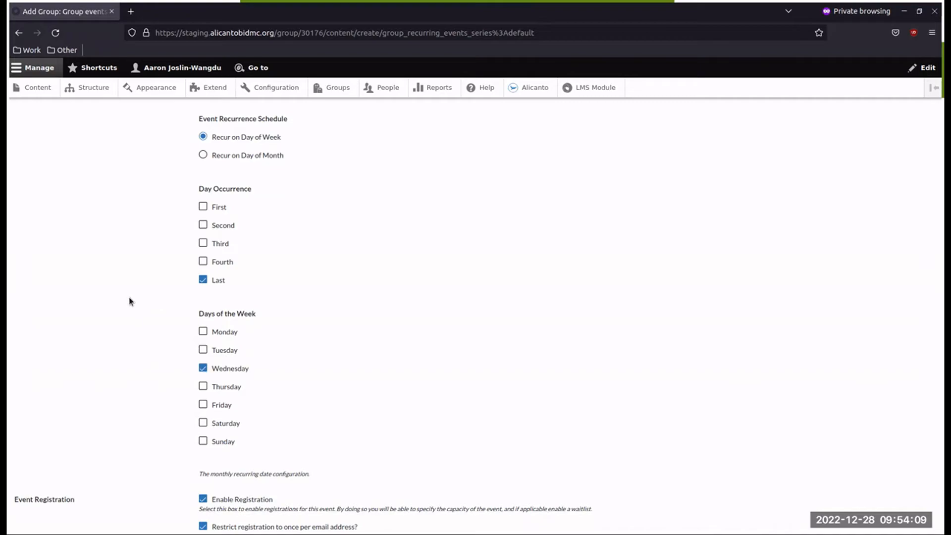
# Step: Switch the monthly recurrence schedule to Recur on Day of Month, select the 28th, and review the monthly settings
pyautogui.scroll(3, 139, 300)
pyautogui.click(203, 271)
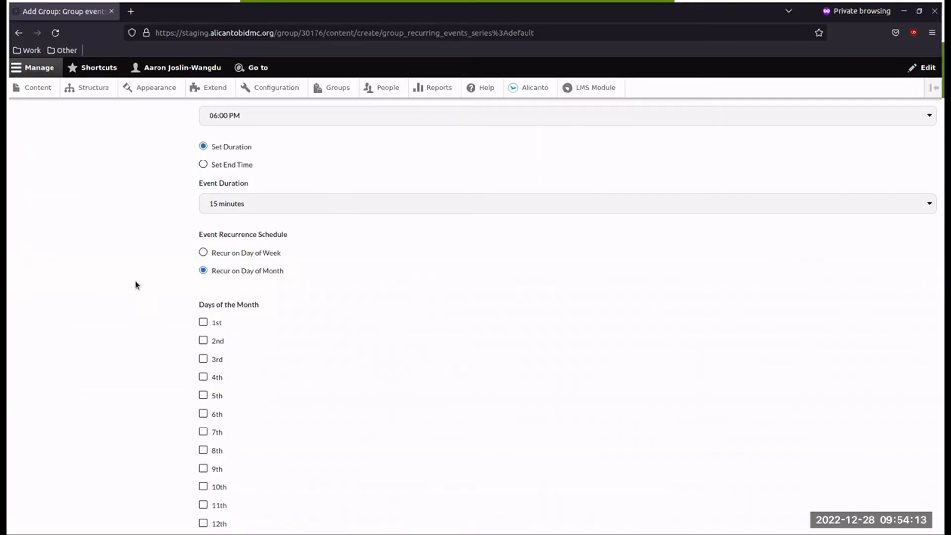
pyautogui.scroll(-2, 137, 286)
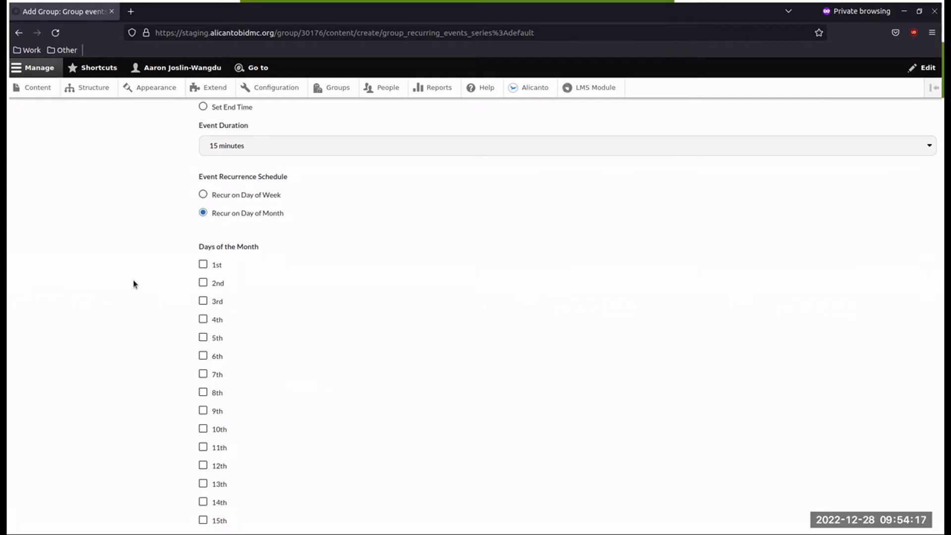
pyautogui.scroll(-4, 133, 284)
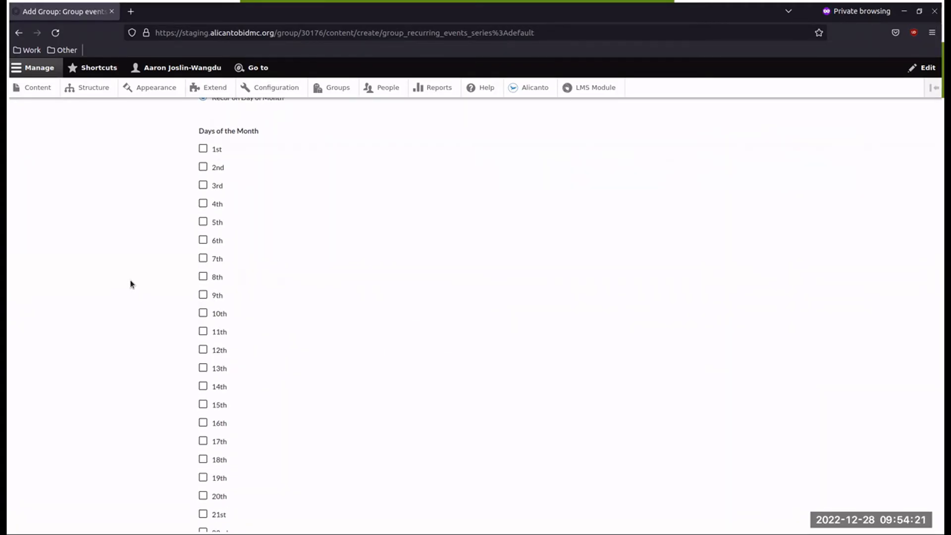
pyautogui.scroll(-6, 131, 307)
pyautogui.scroll(-2, 141, 329)
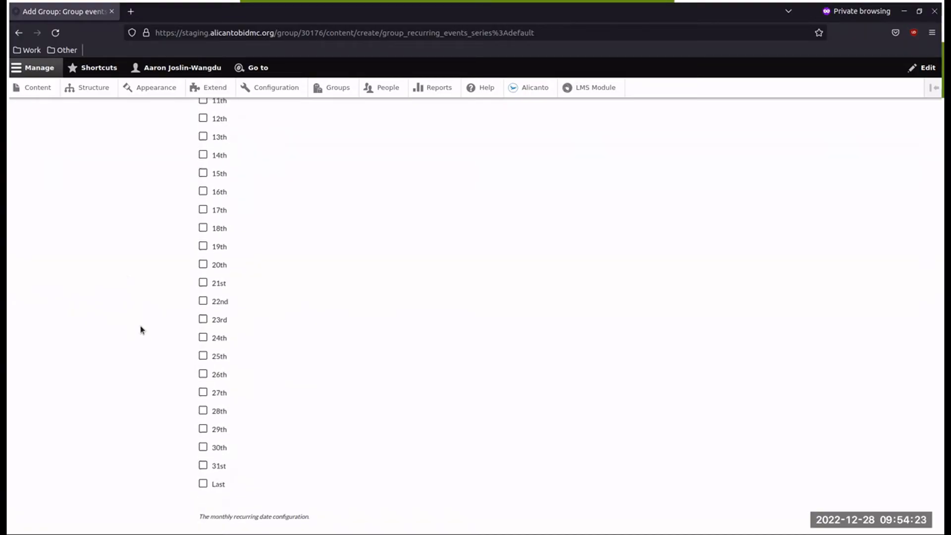
pyautogui.click(203, 411)
pyautogui.scroll(20, 211, 414)
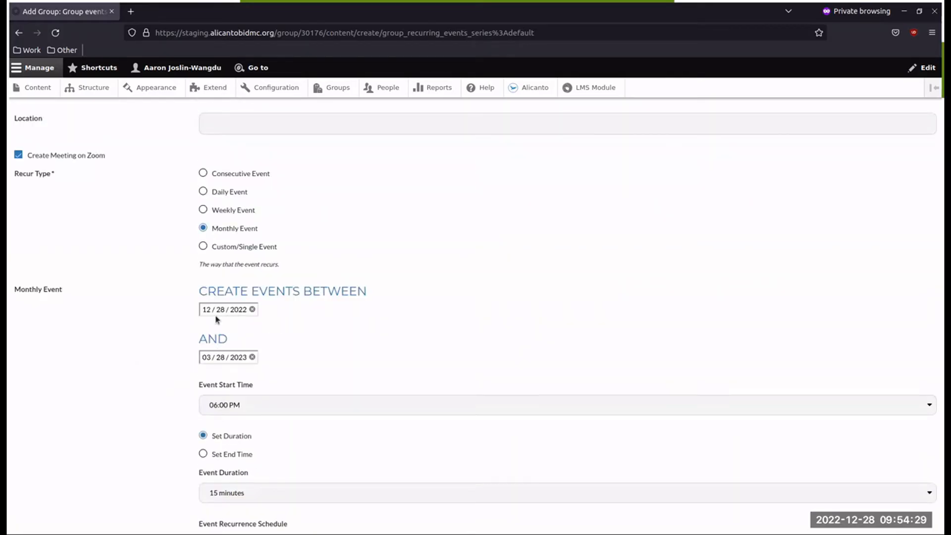
pyautogui.scroll(-3, 185, 321)
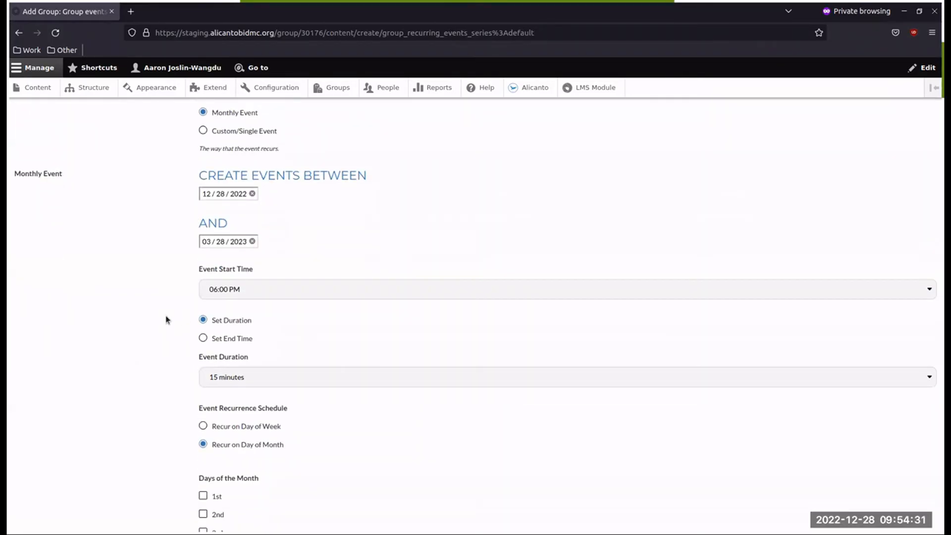
pyautogui.scroll(-3, 167, 322)
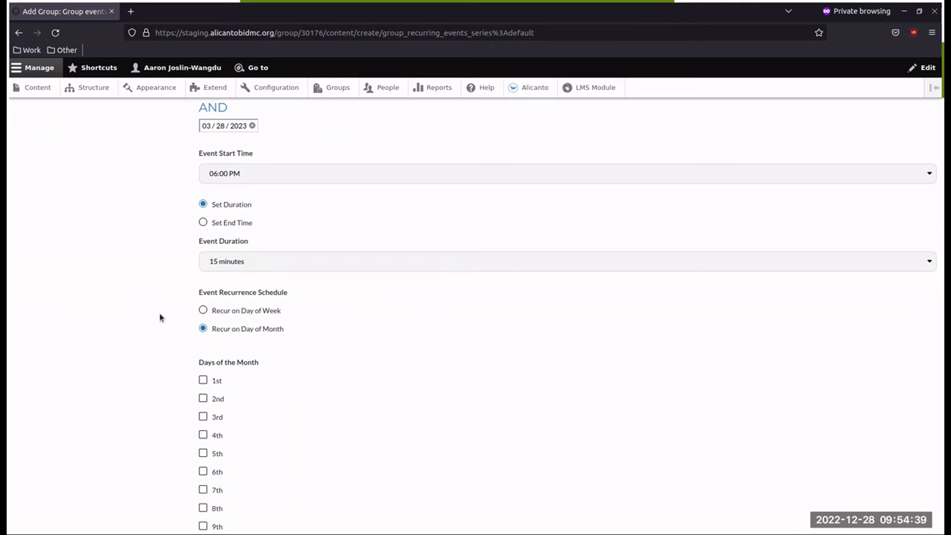
# Step: Choose Custom/Single Event as the recur type and set both the start and end dates to 12/28/2022
pyautogui.scroll(-1, 163, 320)
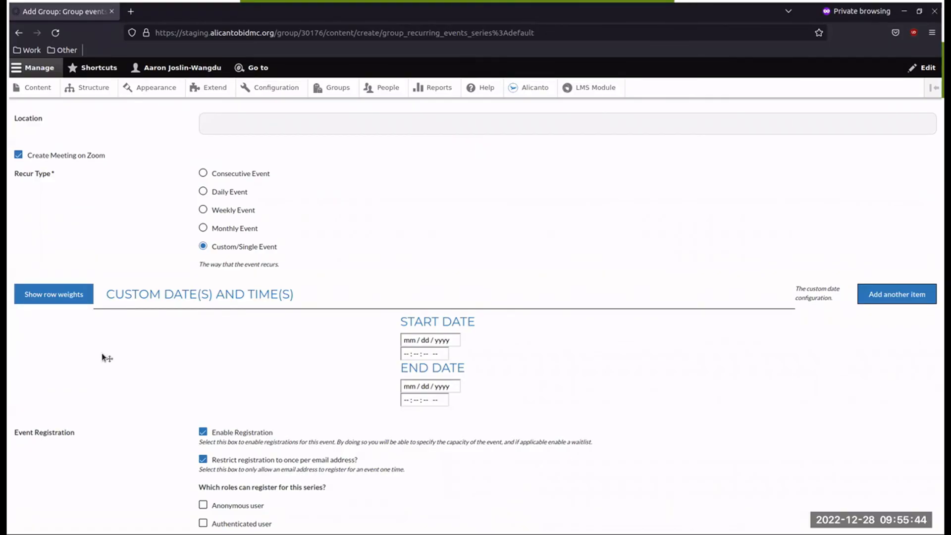
pyautogui.click(409, 341)
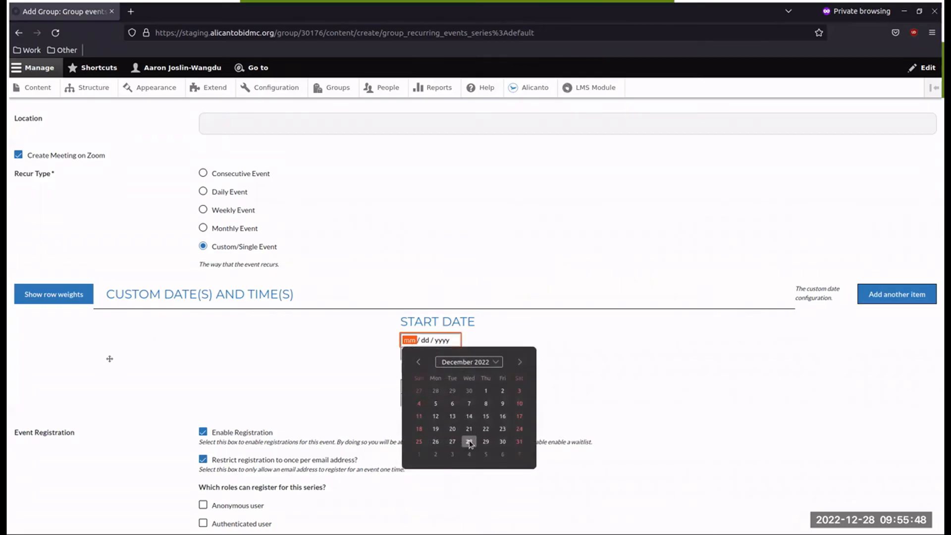
pyautogui.click(469, 442)
pyautogui.click(410, 392)
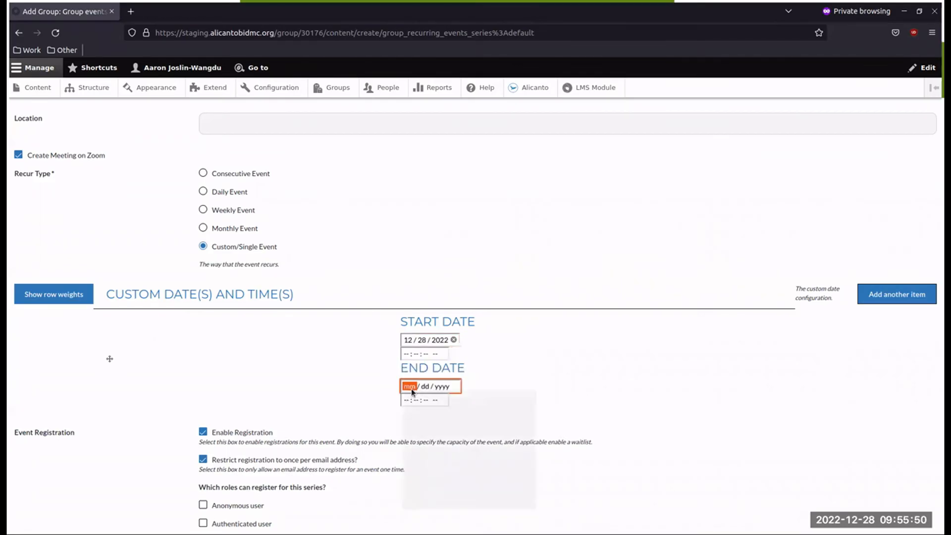
pyautogui.click(467, 486)
# Step: Set the custom event's start time to 04:00:00 PM and its end time to 04:30:00 PM
pyautogui.click(405, 355)
pyautogui.write('40000p')
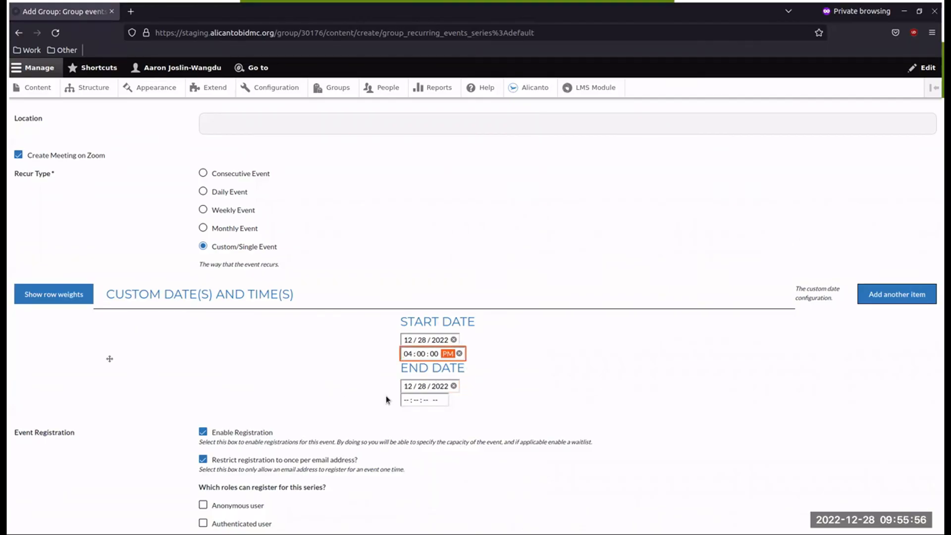
pyautogui.click(405, 400)
pyautogui.write('43000')
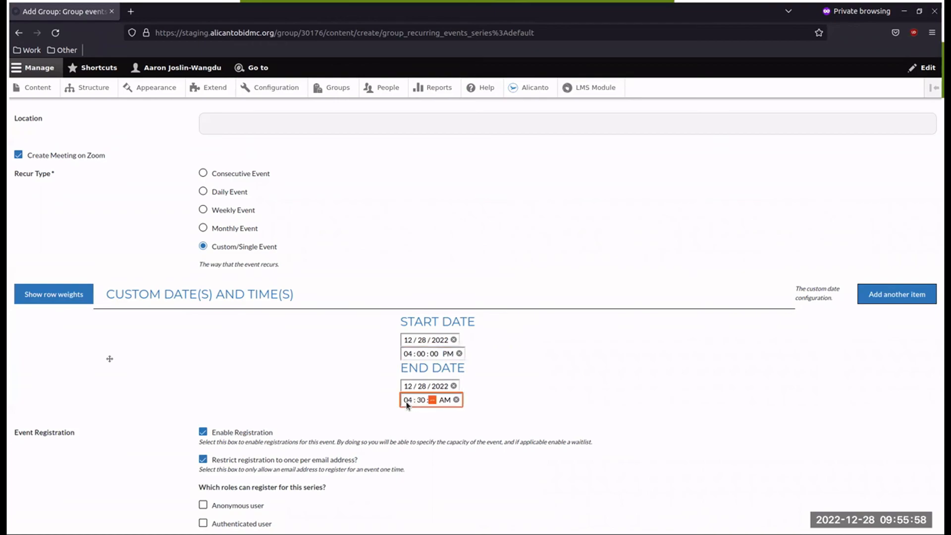
pyautogui.write('p')
pyautogui.click(650, 370)
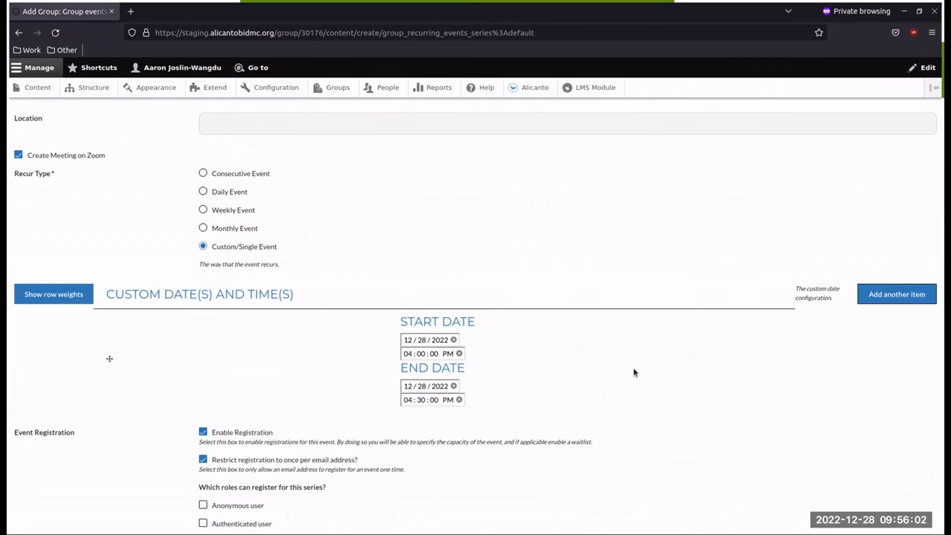